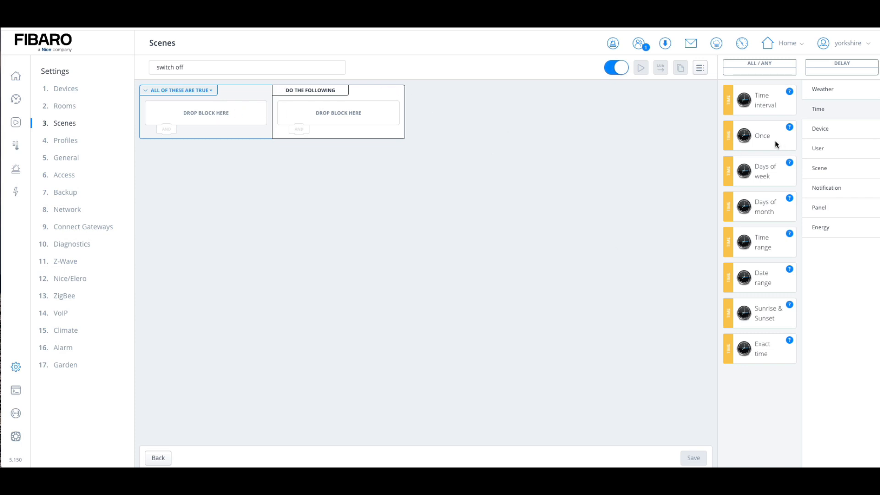
- Add a Once time block to the scene's conditions and set its time to 11:12
{"action": "left_click_drag", "start_coordinate": [769, 140], "coordinate": [200, 115]}
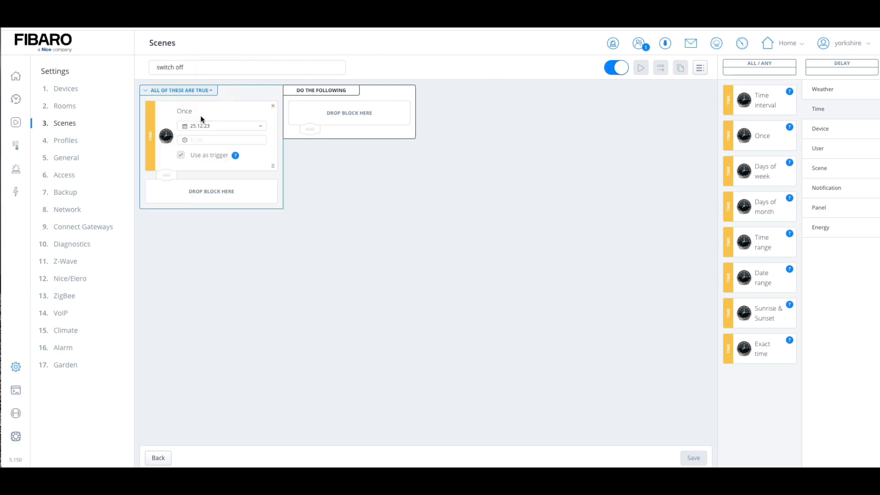
{"action": "left_click", "coordinate": [203, 139]}
{"action": "type", "text": "11:12"}
- Add an E-mail notification to the scene's actions, addressed to the listed user, with the message "wqdqdqd"
{"action": "left_click", "coordinate": [829, 133]}
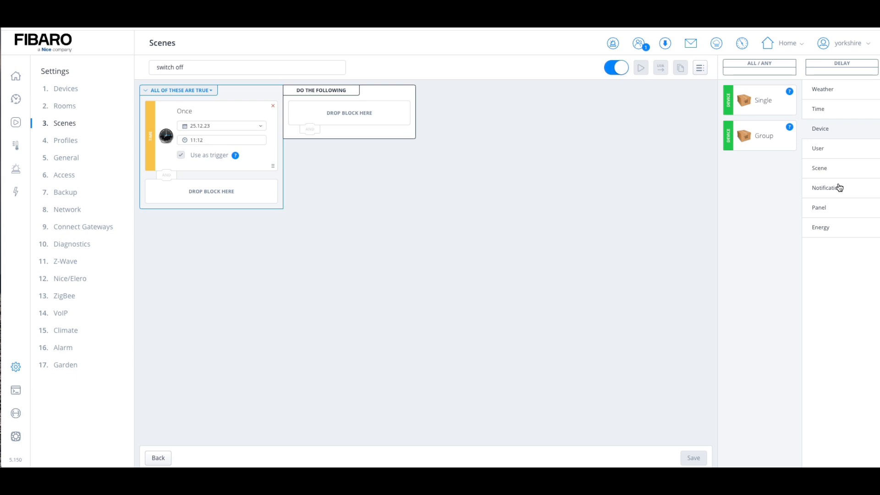
{"action": "left_click", "coordinate": [824, 191]}
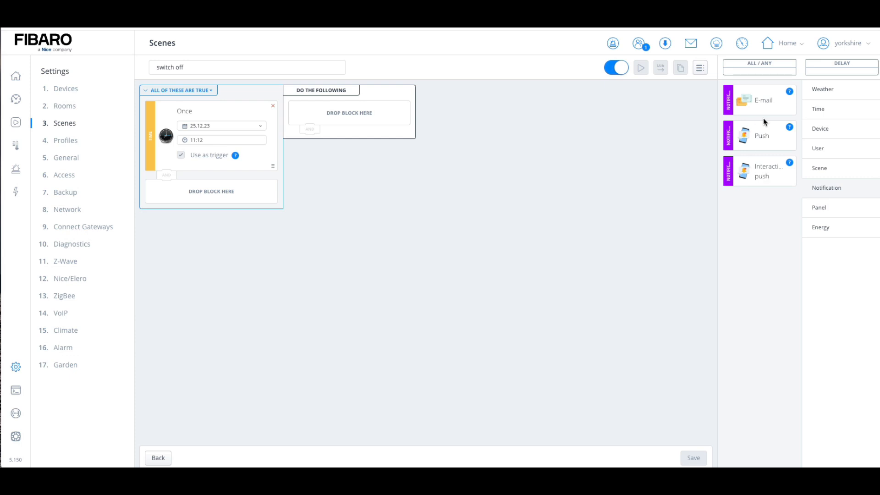
{"action": "left_click_drag", "start_coordinate": [767, 104], "coordinate": [346, 125]}
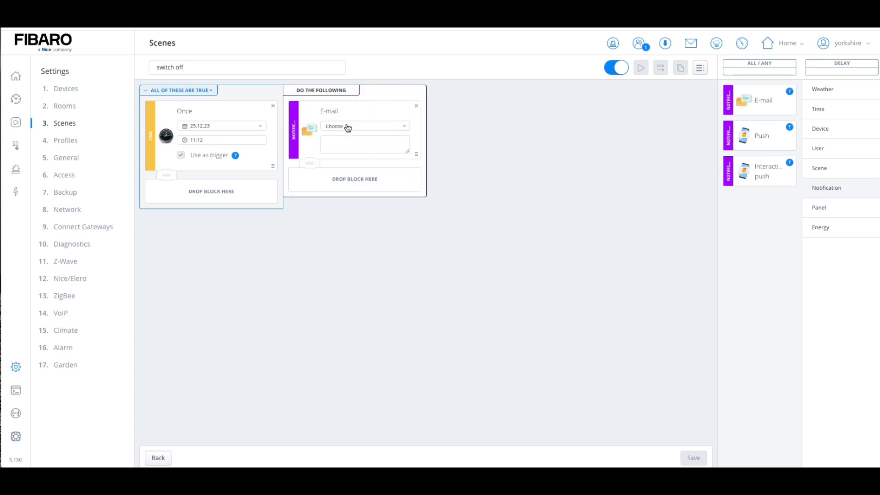
{"action": "left_click", "coordinate": [364, 127]}
{"action": "left_click", "coordinate": [351, 138]}
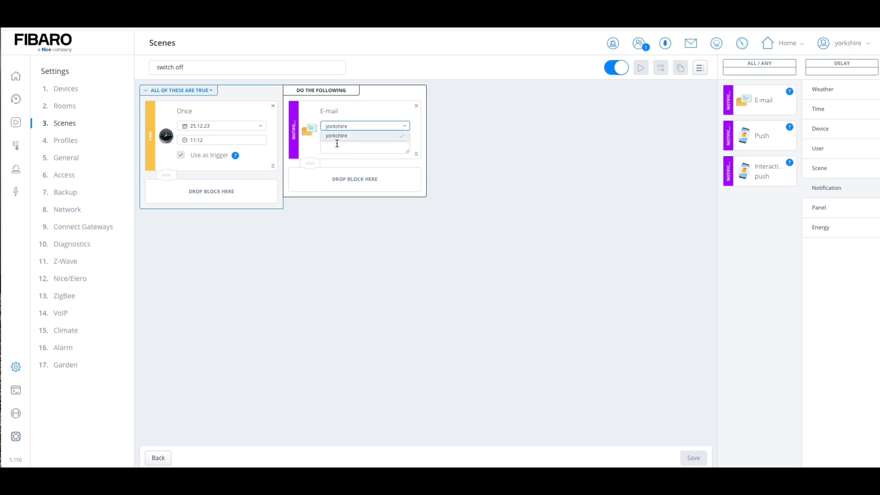
{"action": "left_click", "coordinate": [341, 151]}
{"action": "type", "text": "wqdqdqd"}
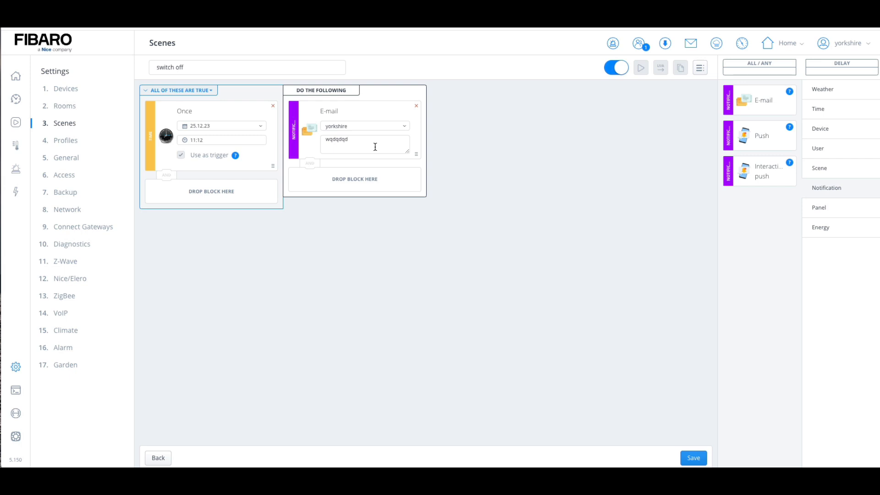
- Replace the e-mail action with a Push notification to the listed user with the message "ddaqdqd"
{"action": "left_click", "coordinate": [416, 107]}
{"action": "left_click_drag", "start_coordinate": [758, 137], "coordinate": [351, 126]}
{"action": "left_click", "coordinate": [351, 127]}
{"action": "left_click", "coordinate": [350, 129]}
{"action": "left_click", "coordinate": [353, 131]}
{"action": "left_click", "coordinate": [352, 146]}
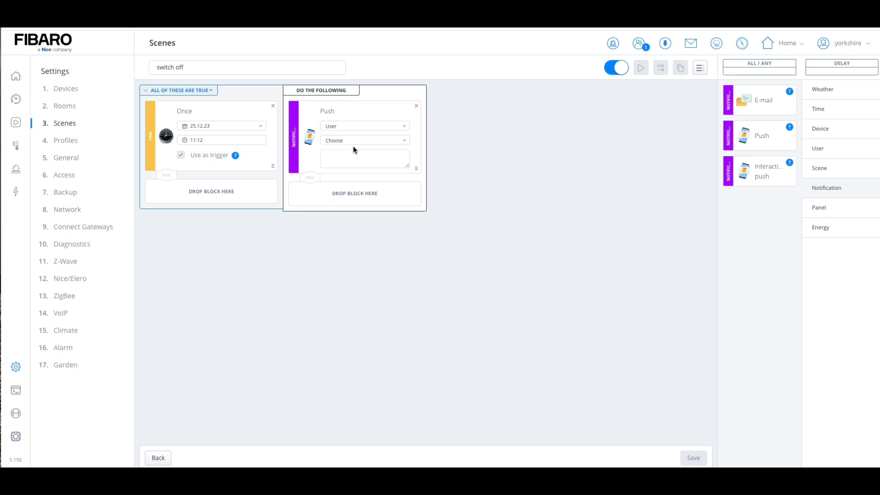
{"action": "left_click", "coordinate": [350, 143]}
{"action": "left_click", "coordinate": [350, 149]}
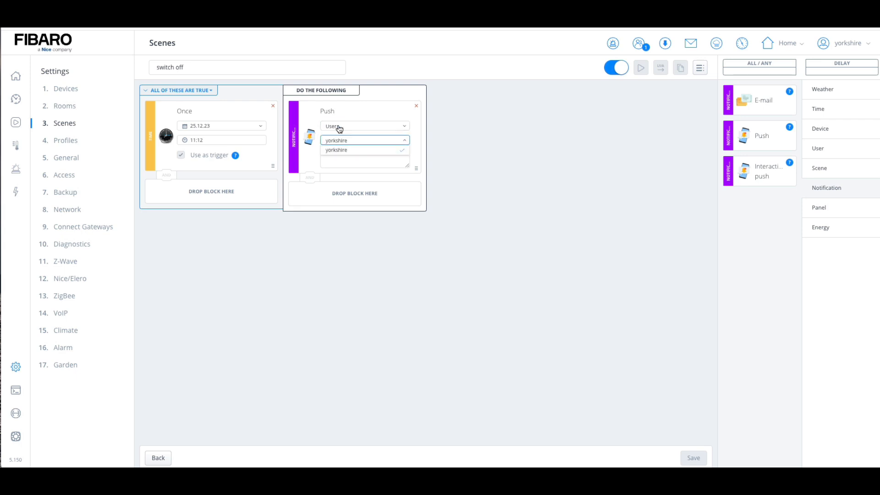
{"action": "left_click", "coordinate": [349, 157]}
{"action": "type", "text": "ddaqdqd"}
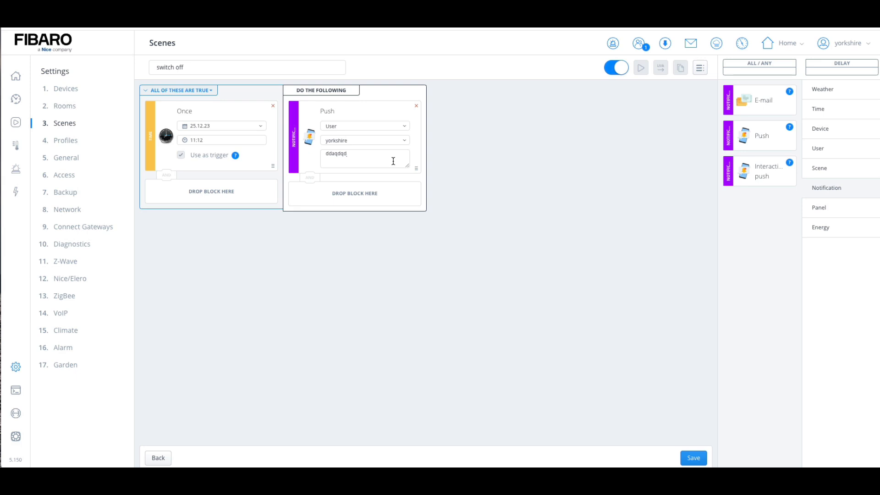
- Replace the push action with an Interactive push block that uses Yes / No buttons
{"action": "left_click", "coordinate": [416, 106]}
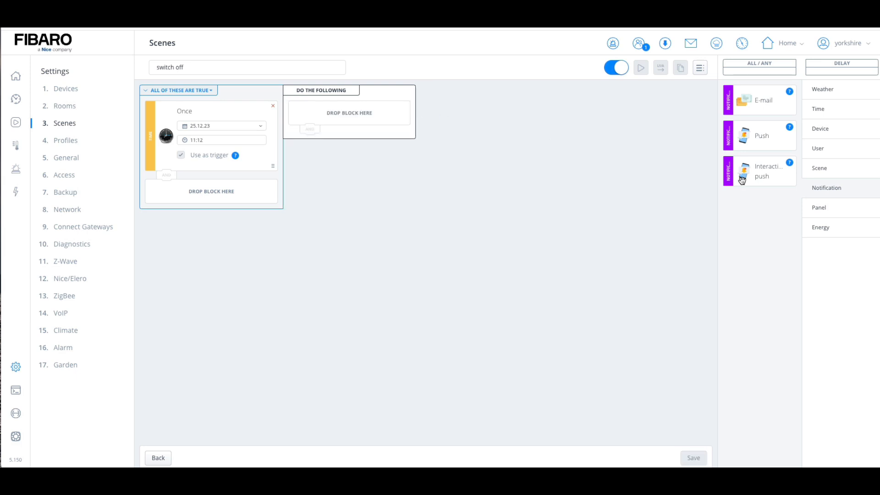
{"action": "left_click_drag", "start_coordinate": [754, 177], "coordinate": [342, 130]}
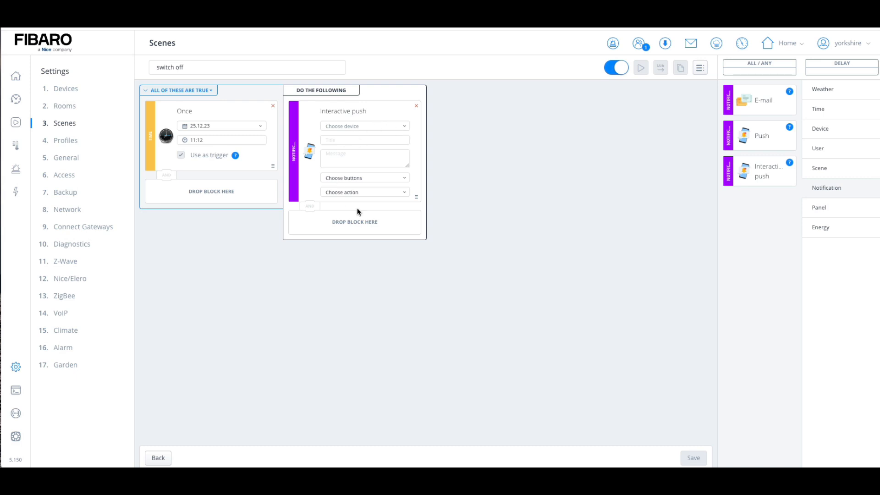
{"action": "left_click", "coordinate": [345, 180]}
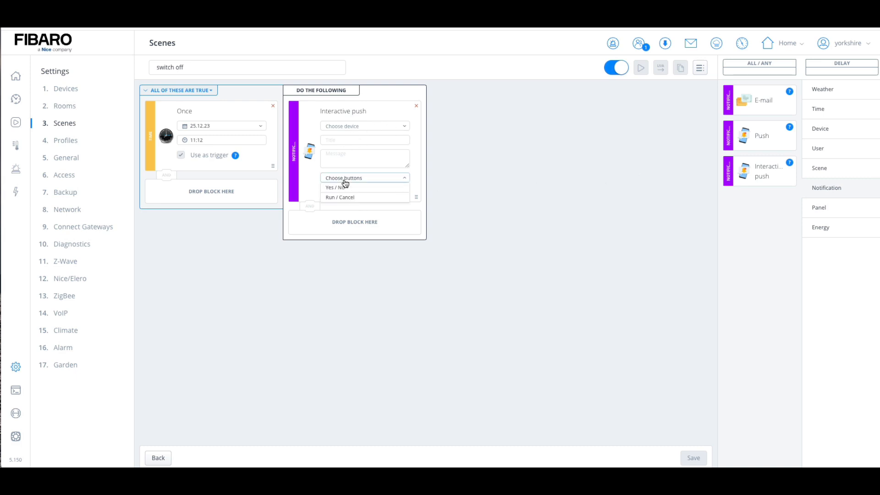
{"action": "left_click", "coordinate": [349, 189]}
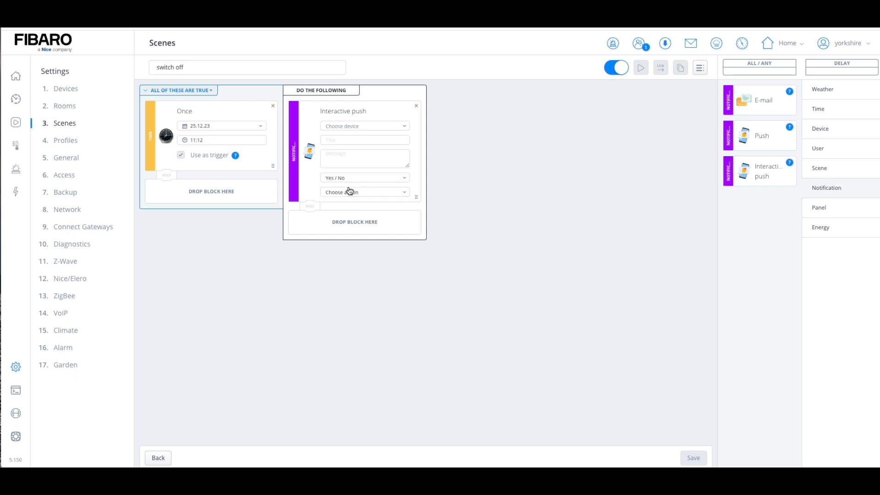
- Set the interactive push to run the device Dim Bulb 1 in My section | My room
{"action": "left_click", "coordinate": [351, 193]}
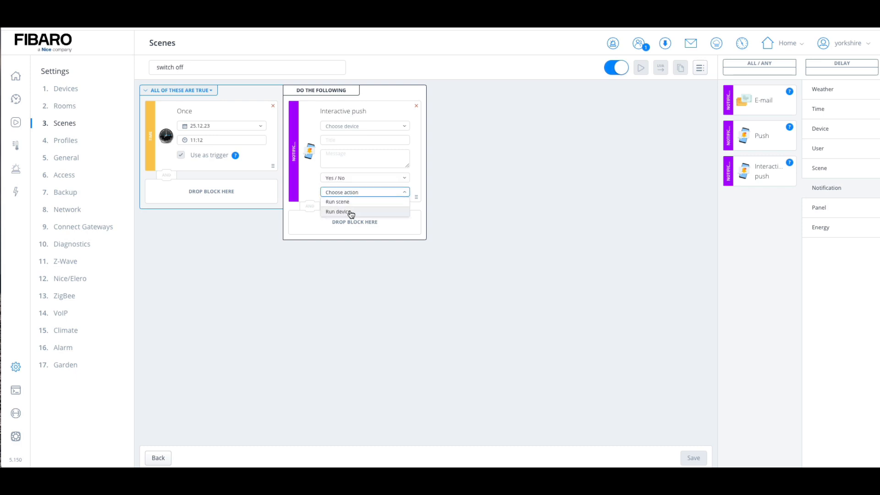
{"action": "left_click", "coordinate": [352, 213]}
{"action": "left_click", "coordinate": [350, 207]}
{"action": "left_click", "coordinate": [352, 216]}
{"action": "left_click", "coordinate": [355, 221]}
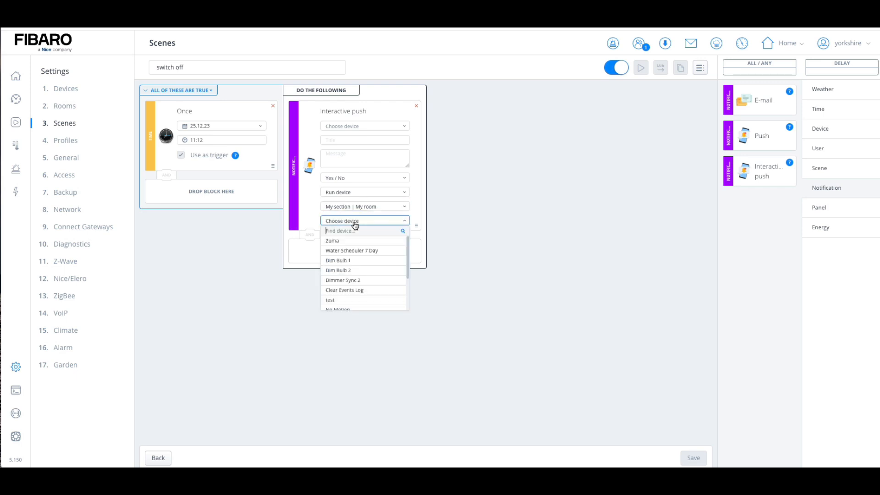
{"action": "left_click", "coordinate": [345, 260]}
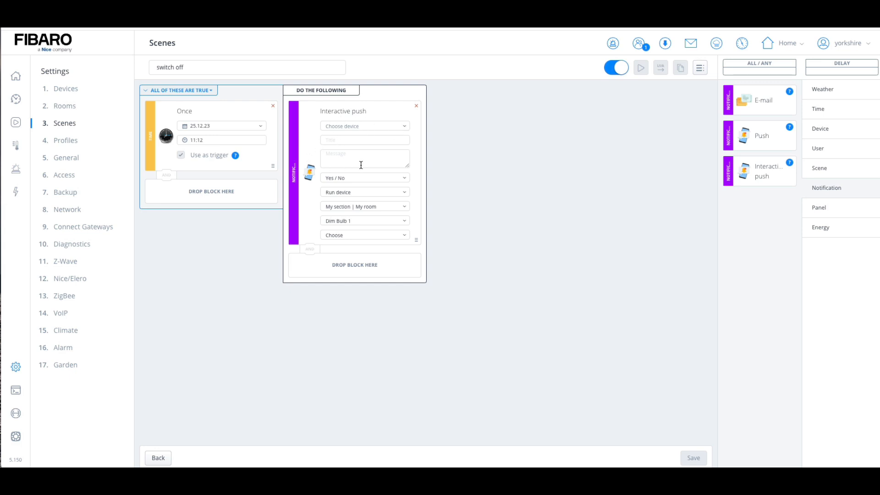
- Change the interactive push action to Run scene and open the list of available scenes
{"action": "left_click", "coordinate": [340, 196]}
{"action": "left_click", "coordinate": [340, 195]}
{"action": "left_click", "coordinate": [344, 195]}
{"action": "left_click", "coordinate": [346, 203]}
{"action": "left_click", "coordinate": [356, 207]}
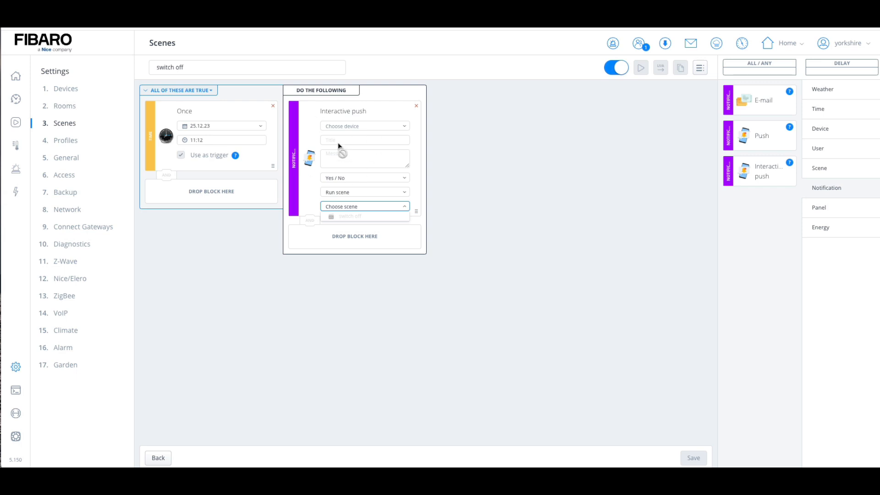
- Replace the interactive push with a Single device action for Clear Events Log in My section | My room
{"action": "left_click", "coordinate": [416, 107]}
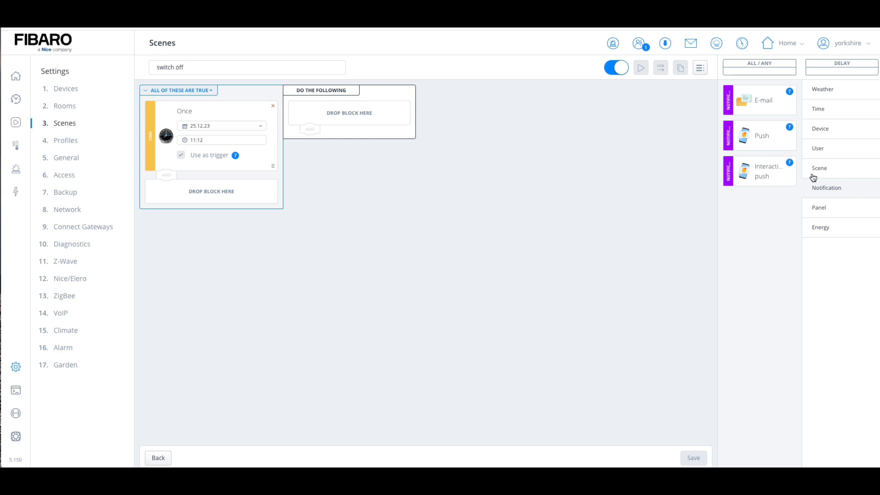
{"action": "left_click", "coordinate": [824, 137]}
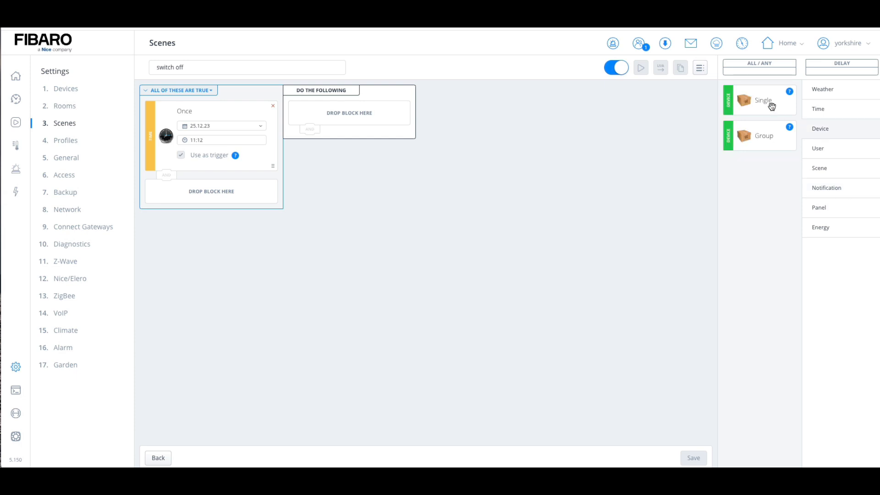
{"action": "left_click_drag", "start_coordinate": [760, 102], "coordinate": [346, 119]}
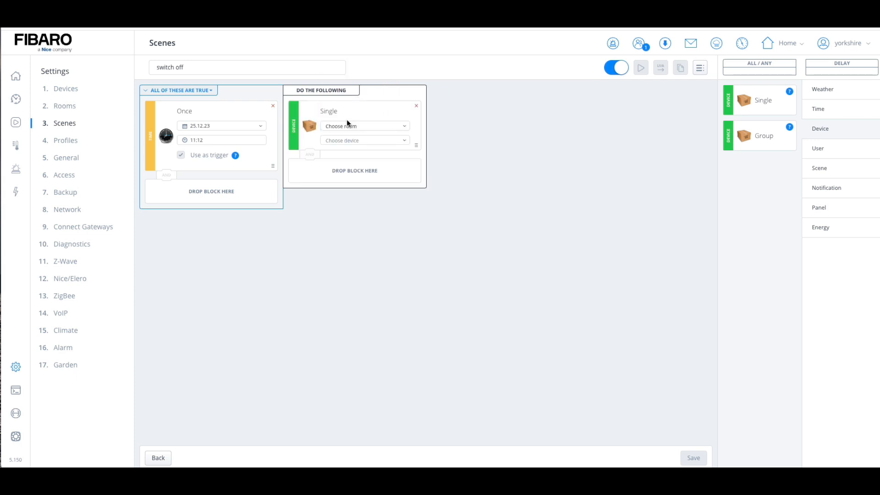
{"action": "left_click", "coordinate": [388, 128]}
{"action": "left_click", "coordinate": [371, 136]}
{"action": "left_click", "coordinate": [361, 141]}
{"action": "scroll", "coordinate": [348, 209], "scroll_direction": "down", "scroll_amount": 2}
{"action": "scroll", "coordinate": [350, 202], "scroll_direction": "up", "scroll_amount": 3}
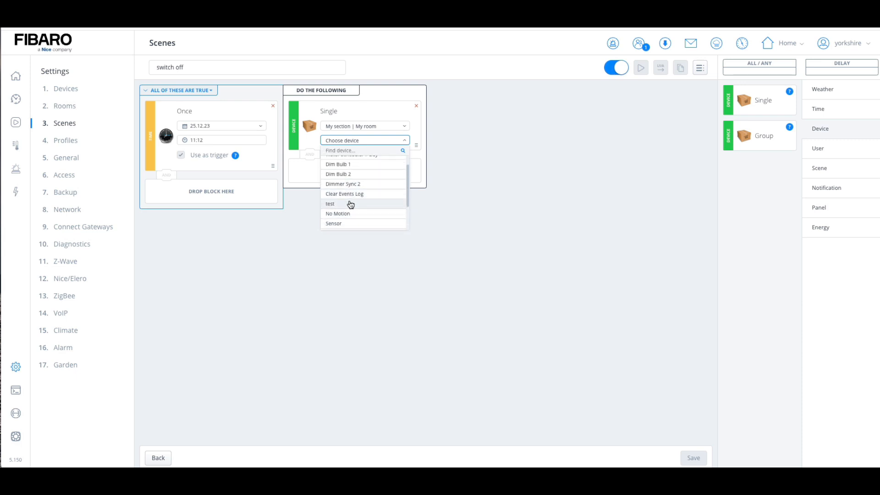
{"action": "left_click", "coordinate": [341, 195]}
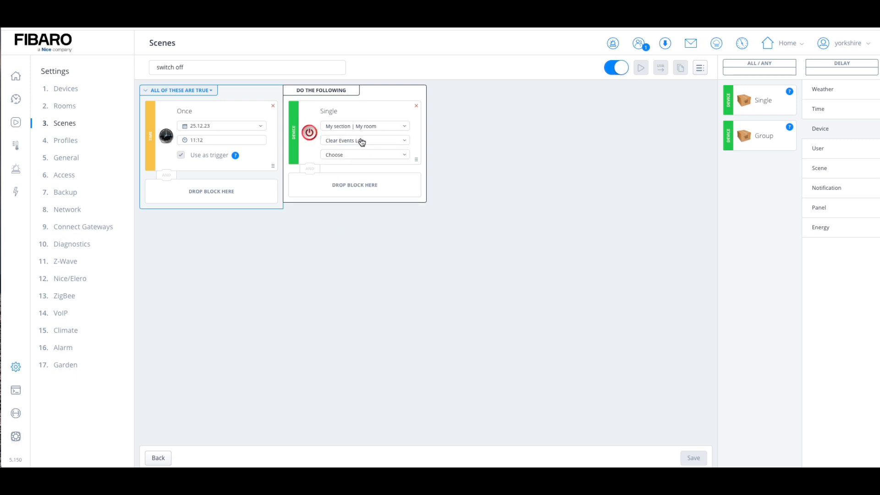
- Set the Clear Events Log device action to Press the button and reopen its action choices
{"action": "left_click", "coordinate": [339, 155]}
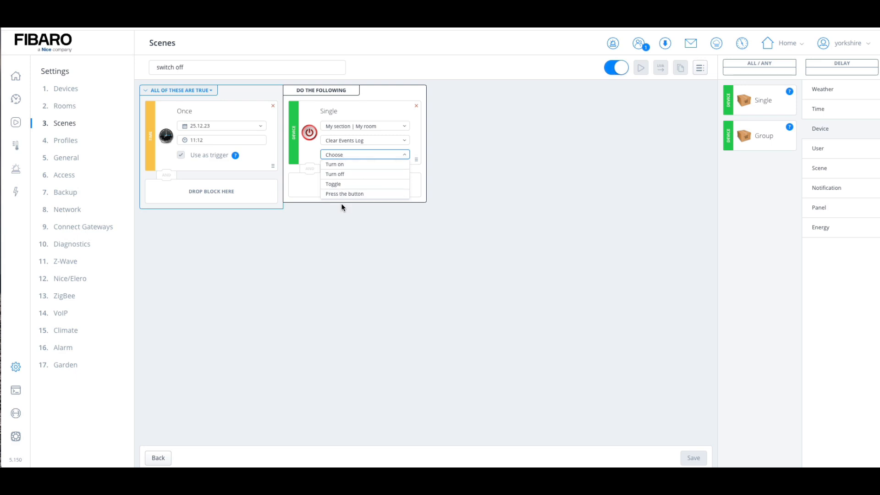
{"action": "left_click", "coordinate": [353, 196]}
{"action": "left_click", "coordinate": [359, 155]}
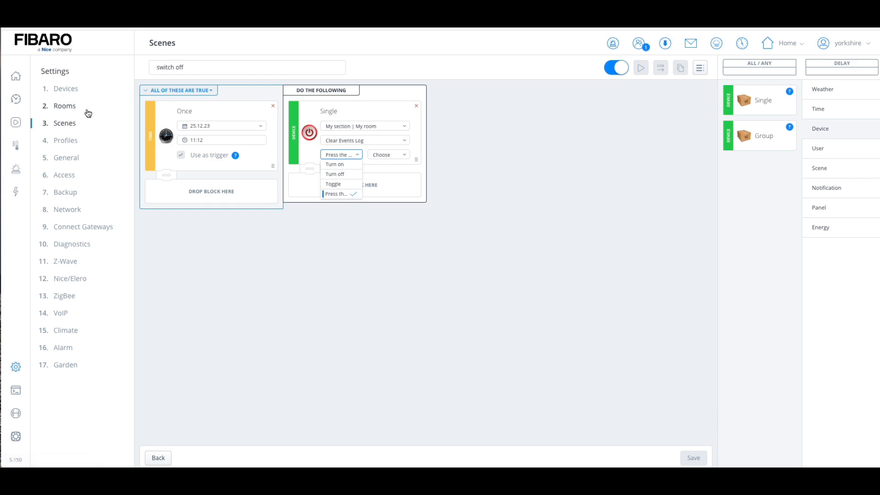
- Leave the scene without saving its changes and go to the Dashboard
{"action": "left_click", "coordinate": [67, 89]}
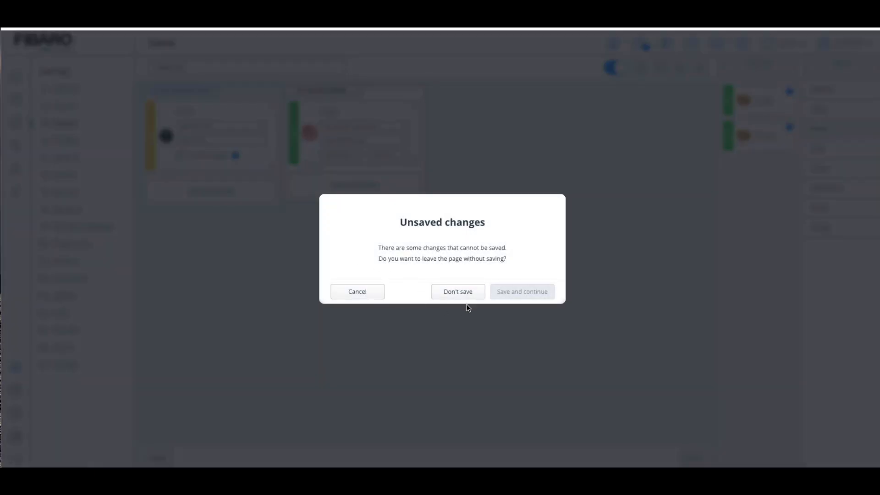
{"action": "left_click", "coordinate": [461, 293]}
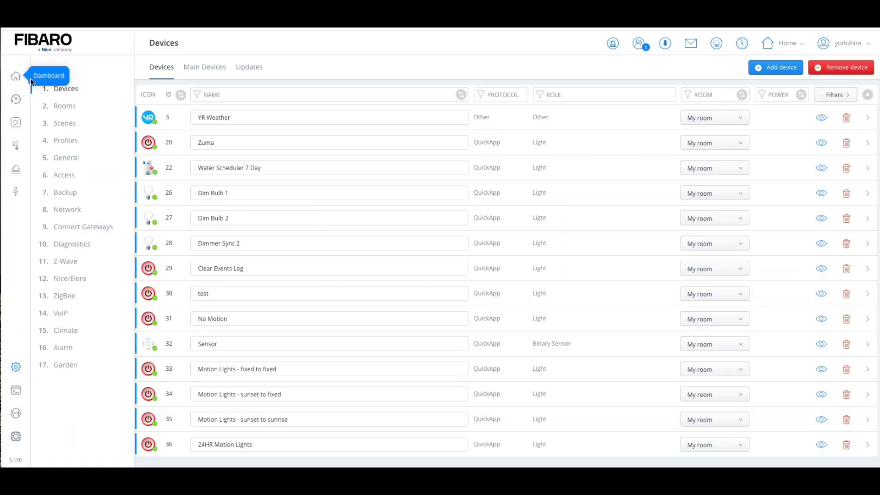
{"action": "left_click", "coordinate": [16, 76]}
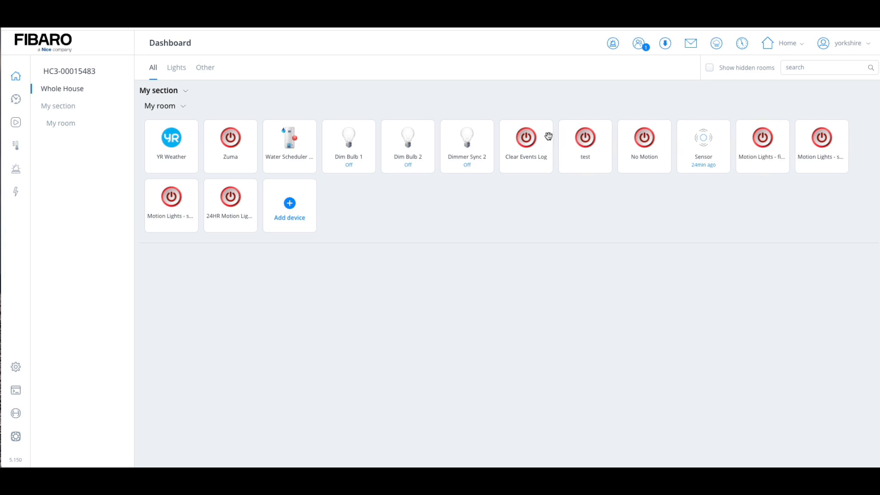
- View the controls of the device named test and close them
{"action": "left_click", "coordinate": [526, 138]}
{"action": "left_click", "coordinate": [525, 145]}
{"action": "left_click", "coordinate": [604, 129]}
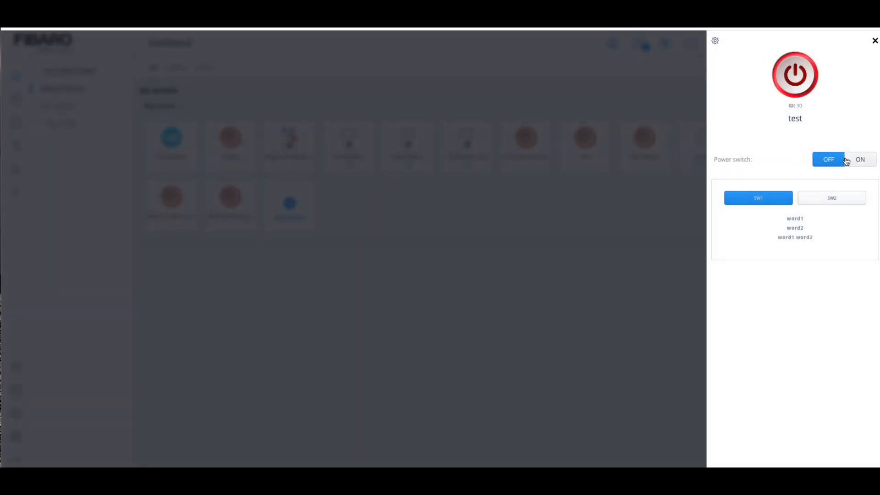
{"action": "left_click", "coordinate": [874, 40]}
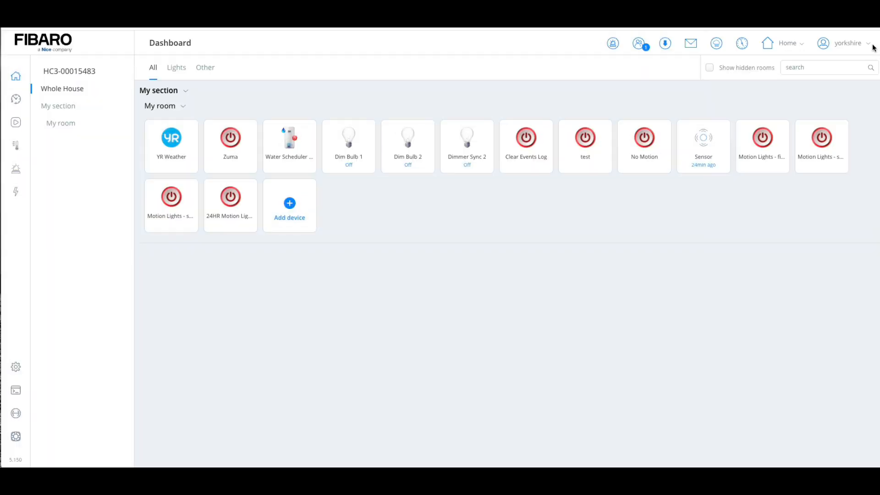
- Turn the Motion Lights - fixed to fixed device on and back off, and close its controls
{"action": "left_click", "coordinate": [784, 136]}
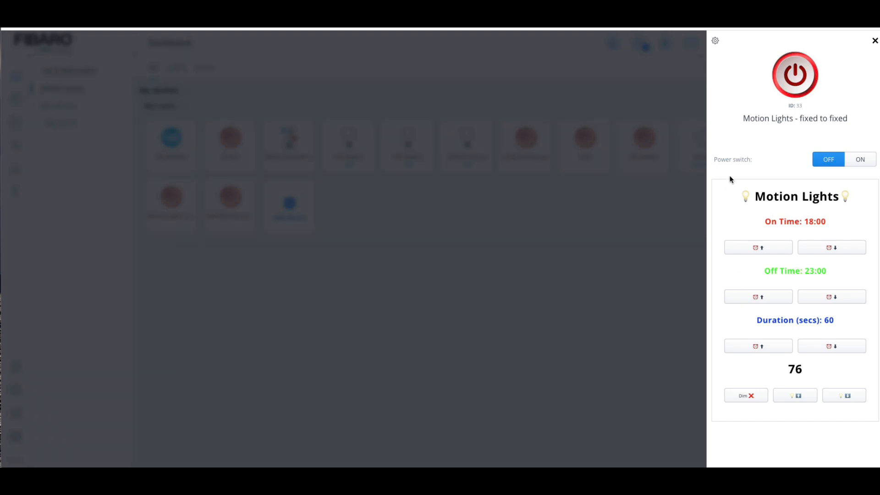
{"action": "left_click", "coordinate": [860, 161]}
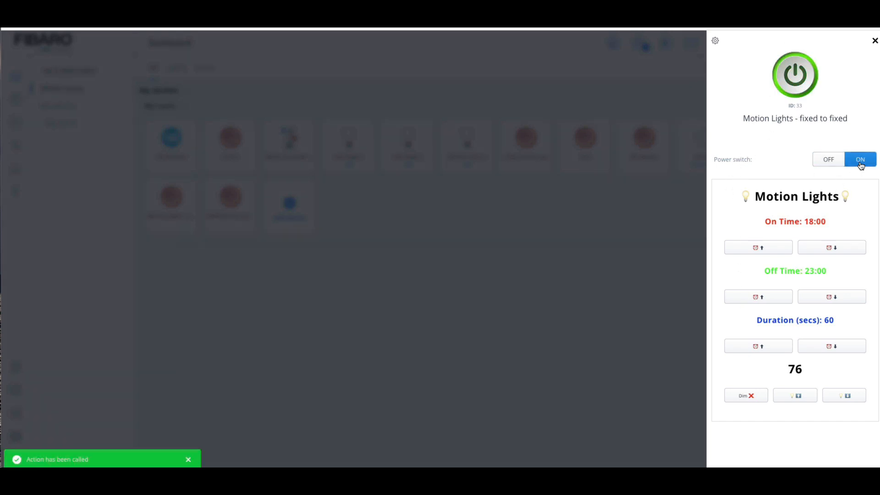
{"action": "left_click", "coordinate": [829, 161]}
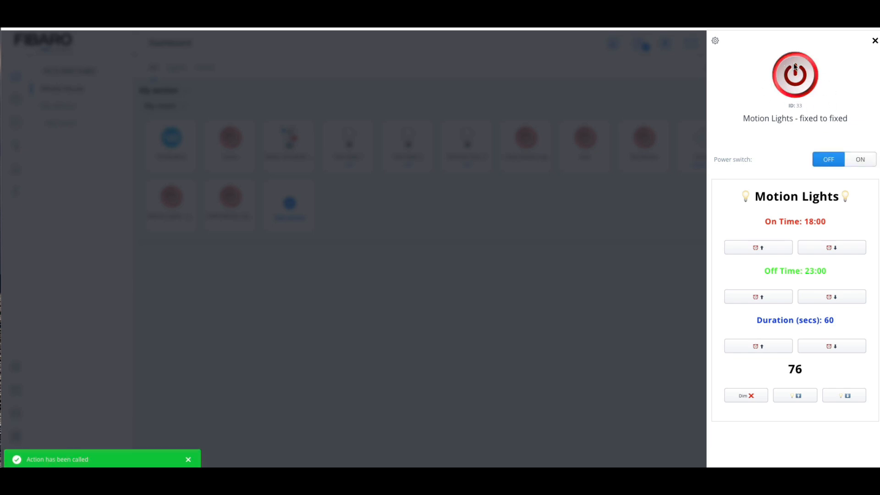
{"action": "left_click", "coordinate": [874, 41]}
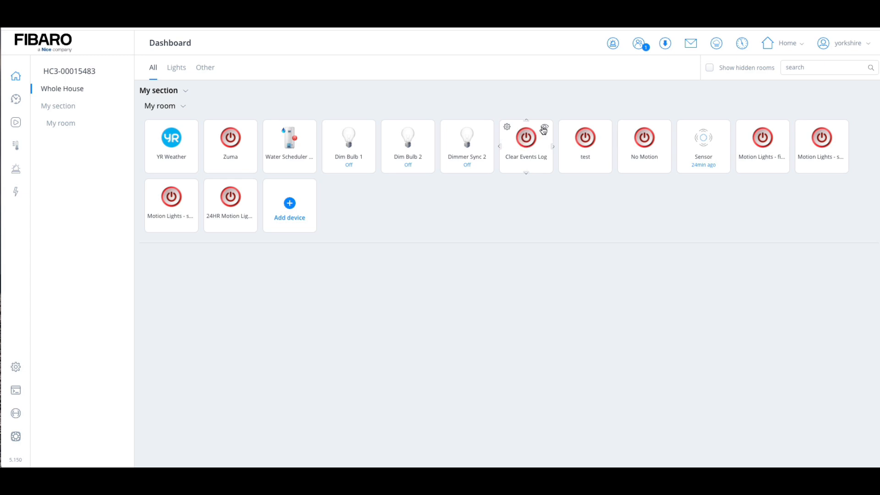
- View the controls of the Clear Events Log device and close them
{"action": "left_click", "coordinate": [542, 127]}
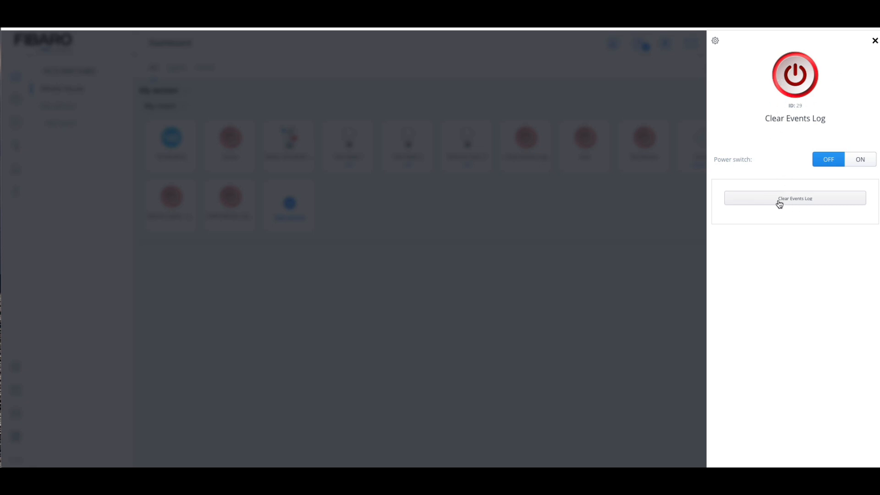
{"action": "left_click", "coordinate": [875, 43]}
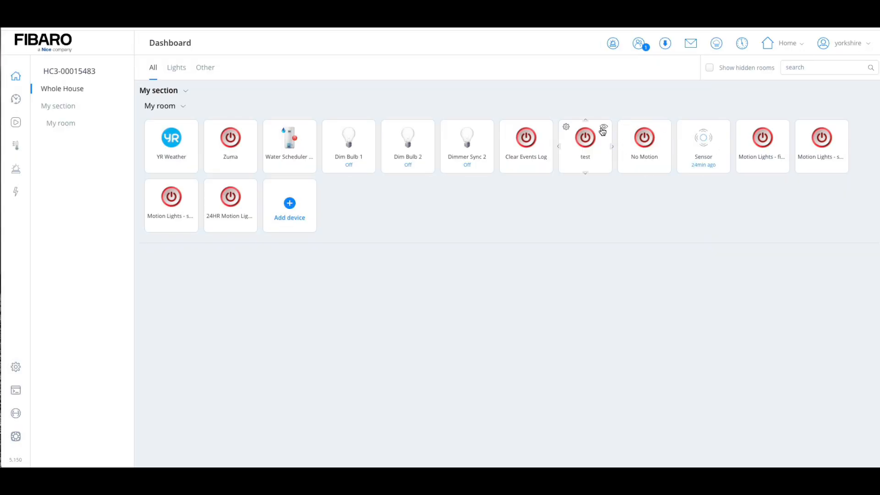
- View the controls of the test and Motion Lights - sunset to fixed devices, closing each one
{"action": "left_click", "coordinate": [601, 127]}
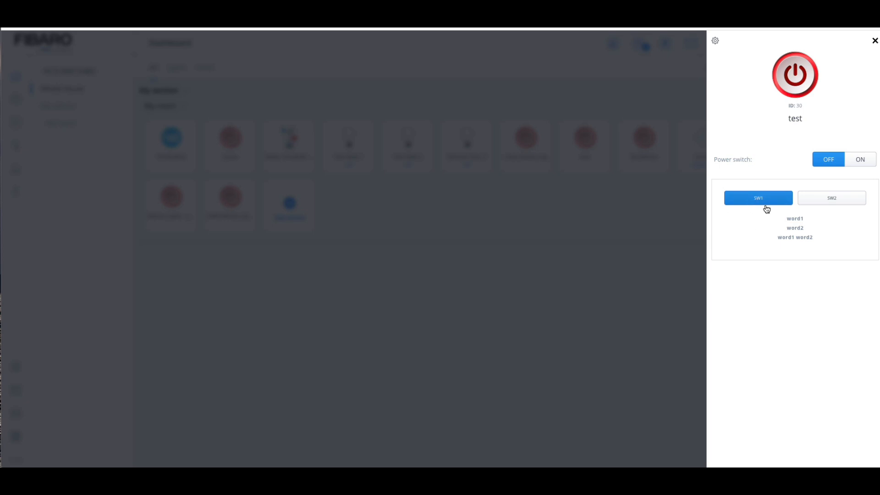
{"action": "left_click", "coordinate": [873, 40]}
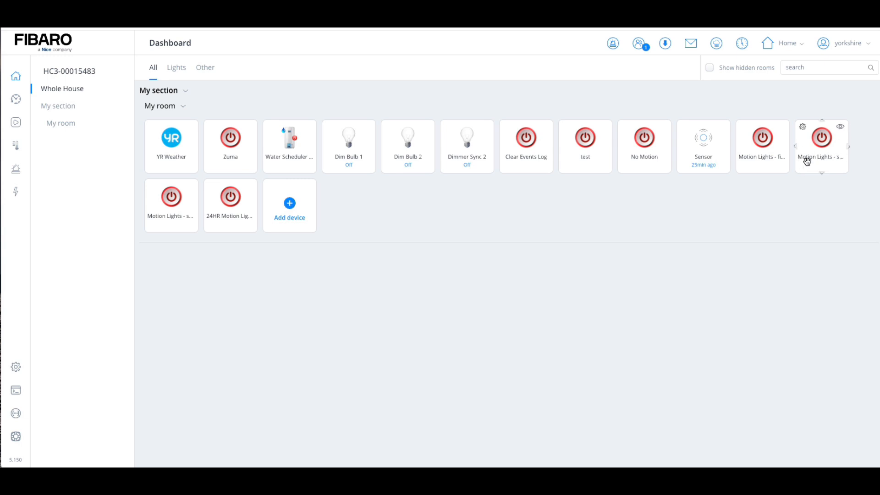
{"action": "left_click", "coordinate": [836, 132]}
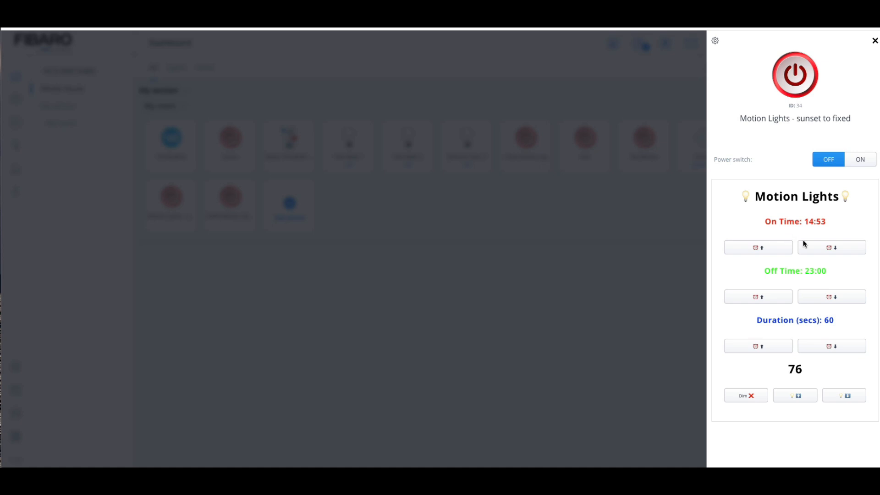
{"action": "left_click", "coordinate": [872, 41]}
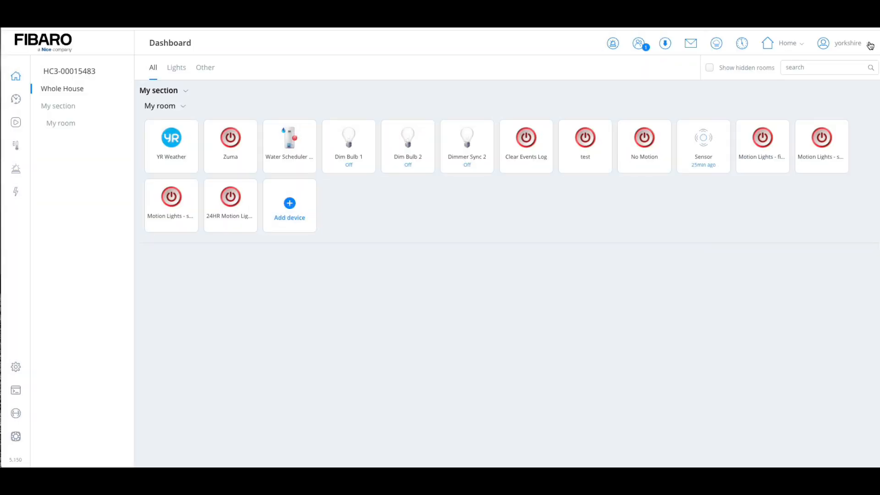
- Go to the scene settings and open the switch off block scene for editing
{"action": "left_click", "coordinate": [16, 366]}
{"action": "left_click", "coordinate": [62, 124]}
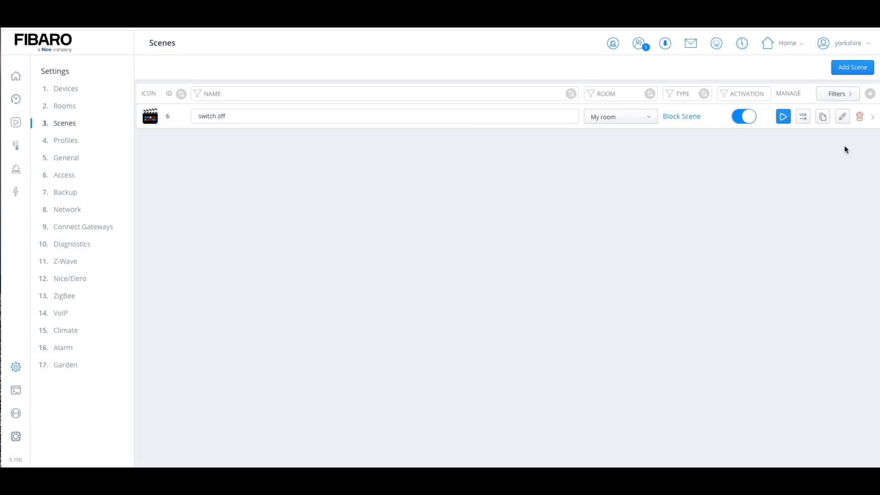
{"action": "left_click", "coordinate": [842, 116]}
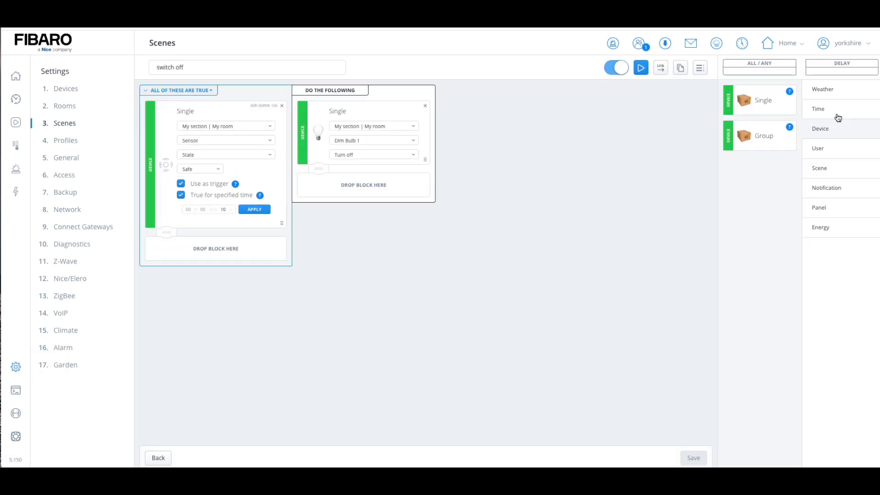
{"action": "left_click", "coordinate": [425, 106]}
{"action": "left_click", "coordinate": [282, 107]}
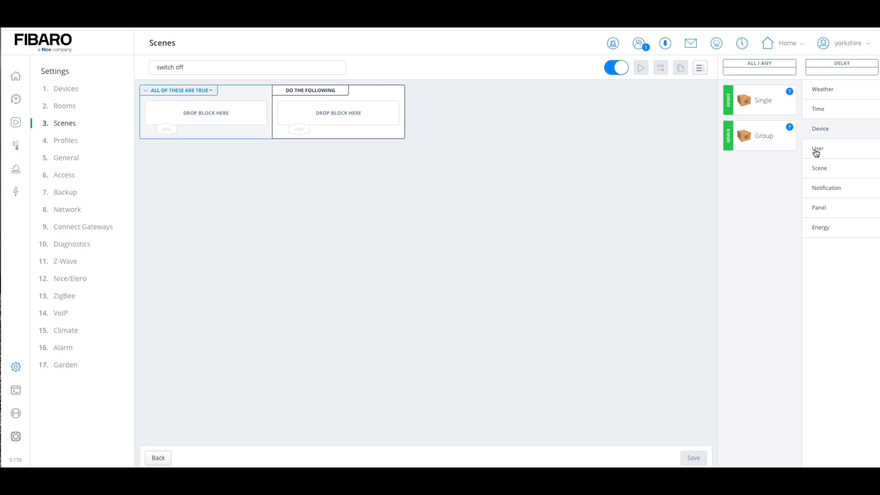
{"action": "left_click", "coordinate": [685, 69]}
{"action": "left_click", "coordinate": [444, 294]}
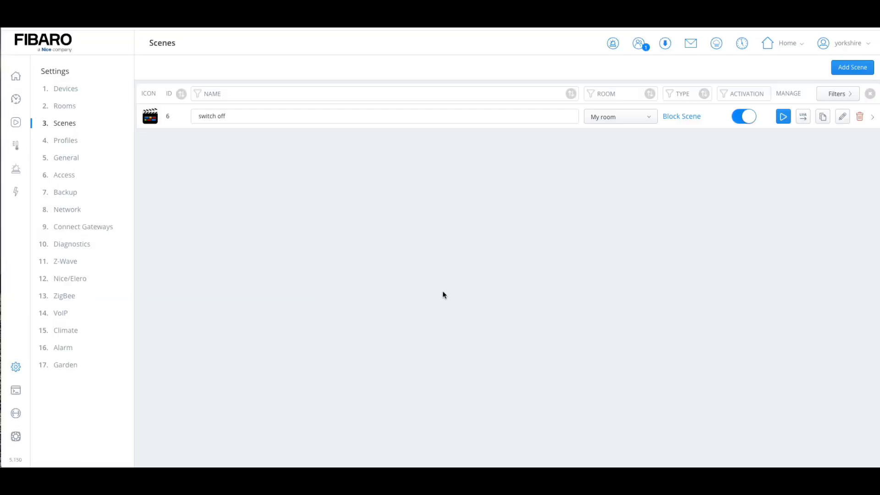
{"action": "left_click", "coordinate": [837, 120]}
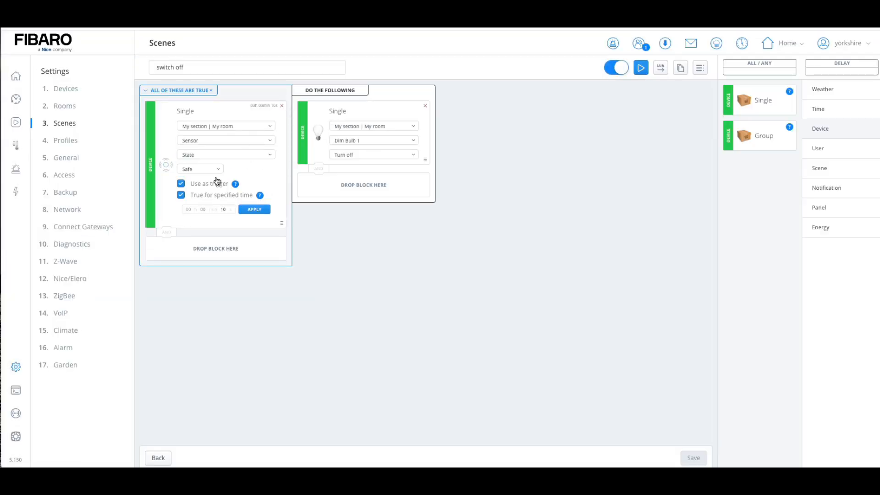
- Replace the scene's action with a Single device block for Dim Bulb 1 in My room and view its available actions
{"action": "left_click", "coordinate": [425, 107]}
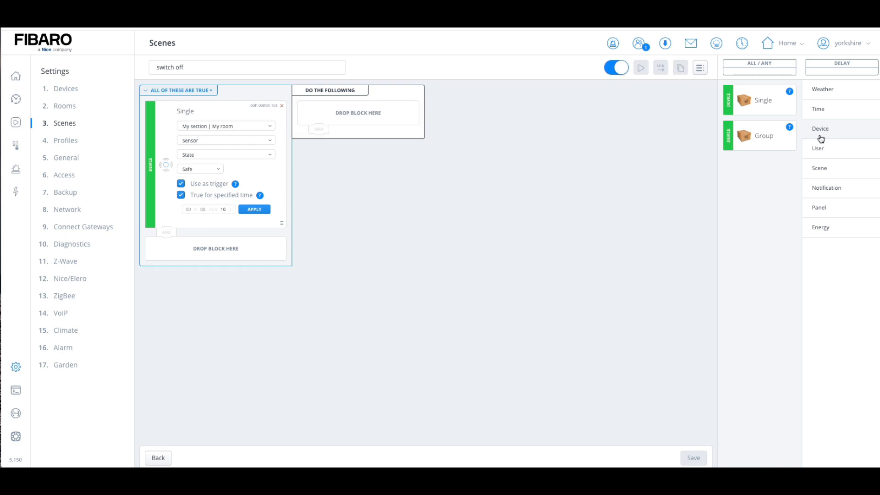
{"action": "left_click_drag", "start_coordinate": [786, 105], "coordinate": [389, 116]}
{"action": "left_click", "coordinate": [372, 129]}
{"action": "left_click", "coordinate": [363, 140]}
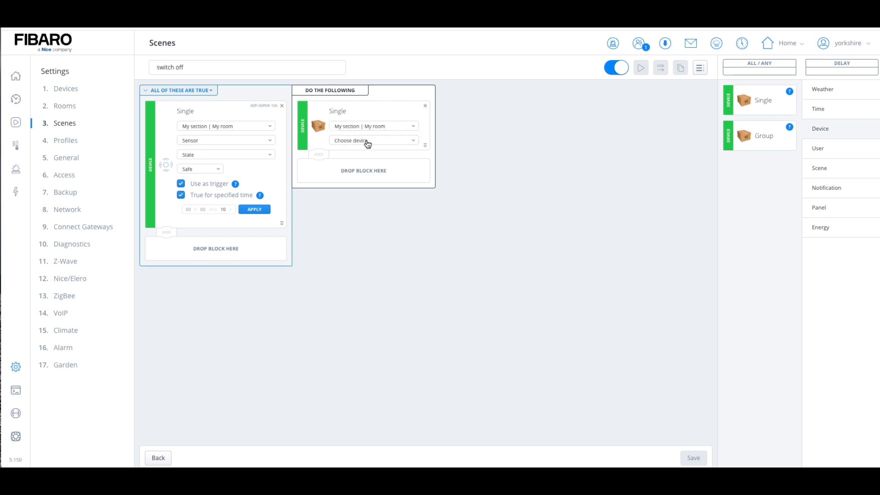
{"action": "left_click", "coordinate": [366, 141]}
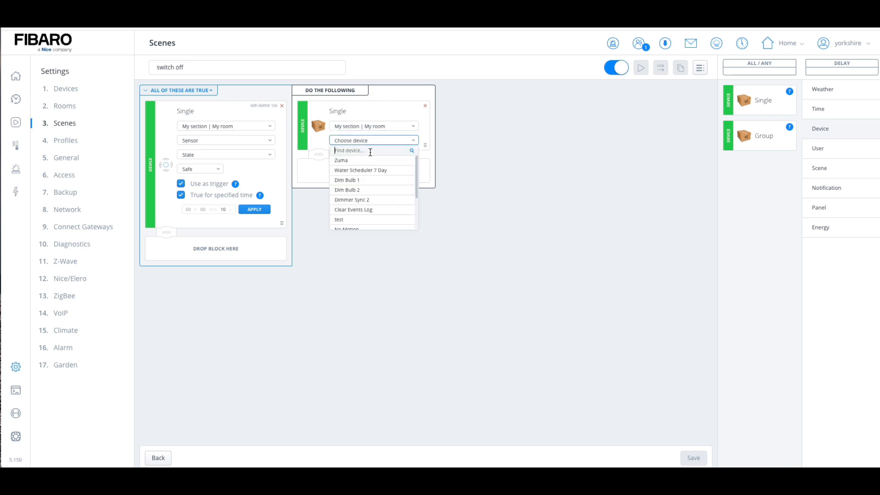
{"action": "left_click", "coordinate": [365, 180]}
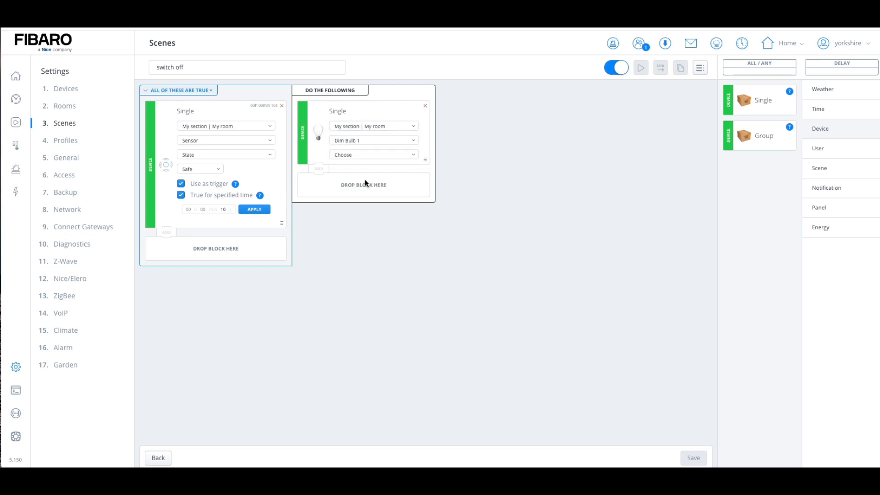
{"action": "left_click", "coordinate": [359, 155]}
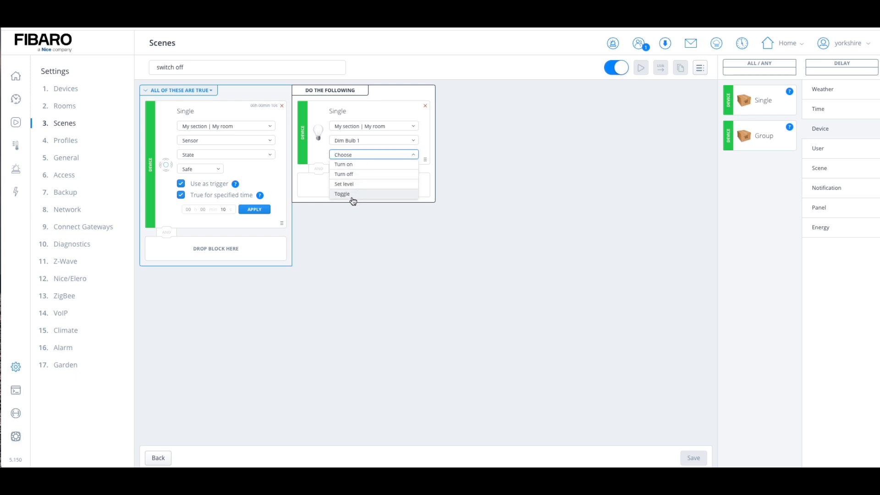
{"action": "left_click", "coordinate": [366, 154]}
- Switch the action block to Motion Lights - fixed to fixed with Press the button, and view the buttons it offers
{"action": "left_click", "coordinate": [368, 142]}
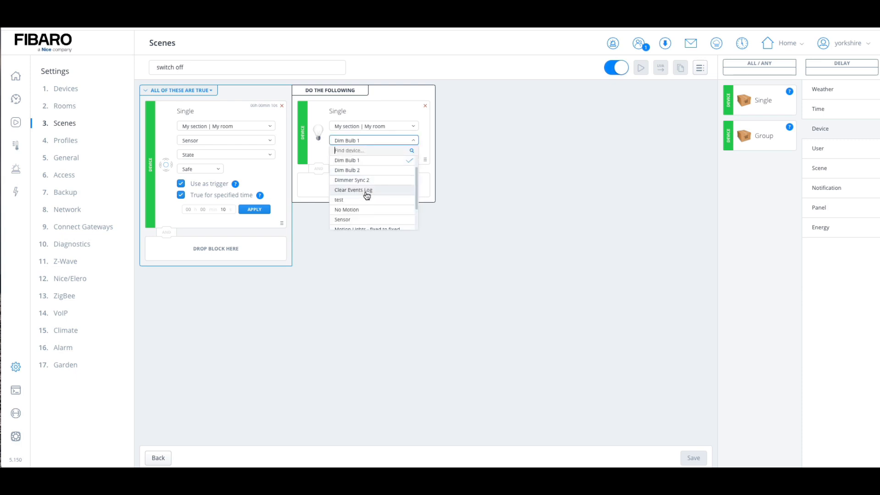
{"action": "scroll", "coordinate": [367, 195], "scroll_direction": "down", "scroll_amount": 1}
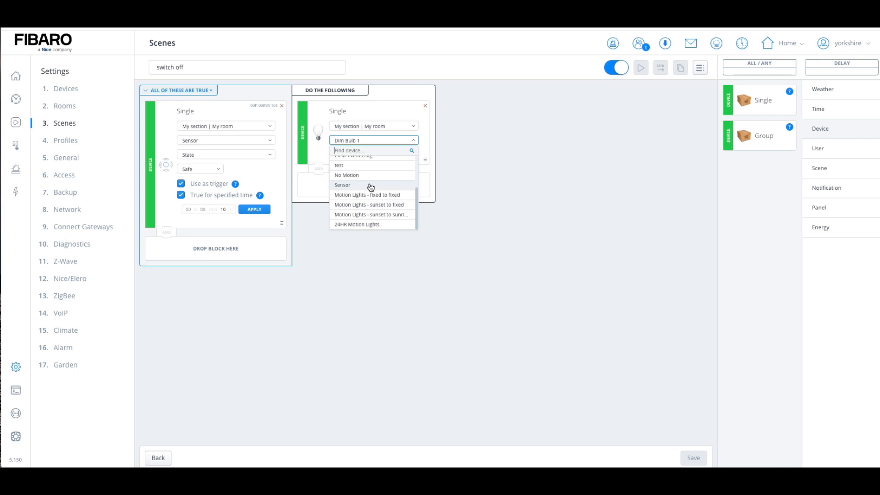
{"action": "left_click", "coordinate": [389, 196]}
{"action": "left_click", "coordinate": [366, 156]}
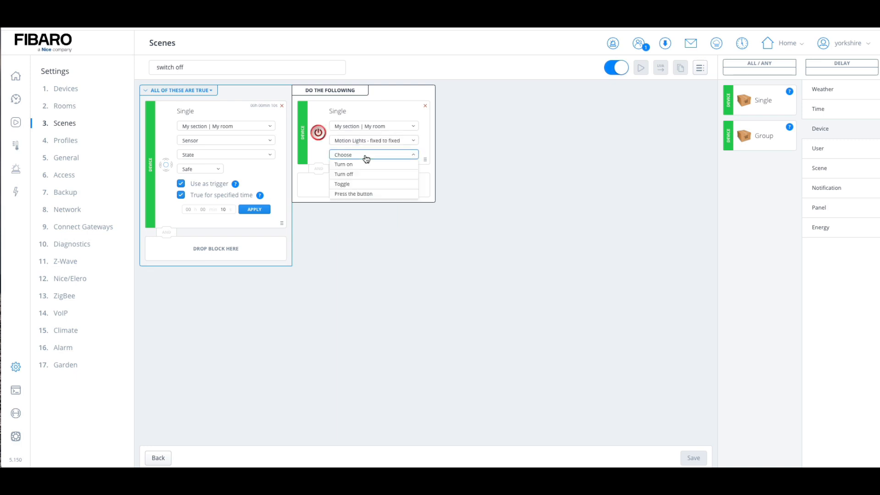
{"action": "left_click", "coordinate": [357, 193]}
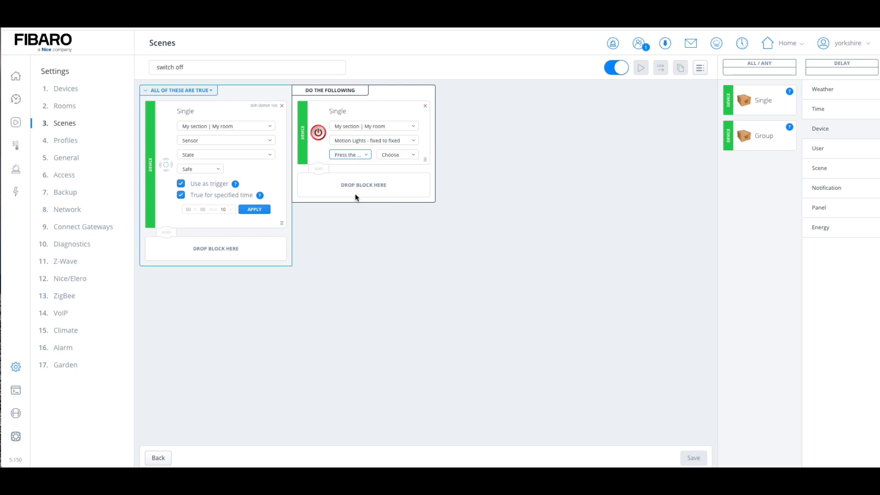
{"action": "left_click", "coordinate": [401, 158]}
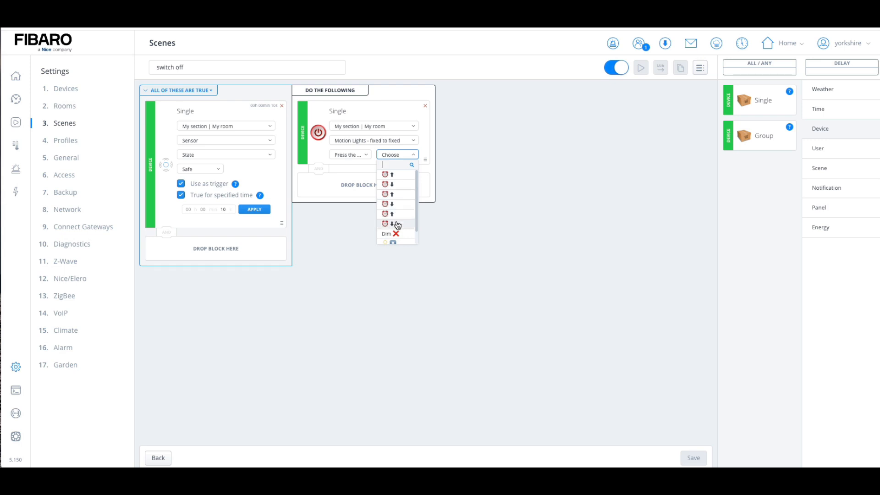
{"action": "mouse_move", "coordinate": [397, 177]}
{"action": "left_mouse_down"}
{"action": "mouse_move", "coordinate": [402, 200]}
{"action": "mouse_move", "coordinate": [408, 174]}
{"action": "left_mouse_up"}
{"action": "scroll", "coordinate": [395, 226], "scroll_direction": "down", "scroll_amount": 1}
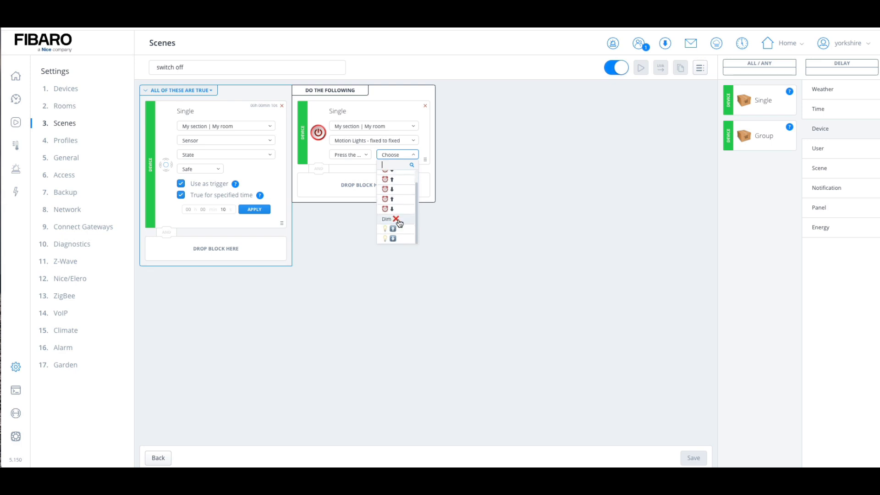
{"action": "left_click", "coordinate": [448, 156]}
- Set the action block to the Clear Events Log device with Press the button and its Clear Events Log button
{"action": "left_click", "coordinate": [363, 141]}
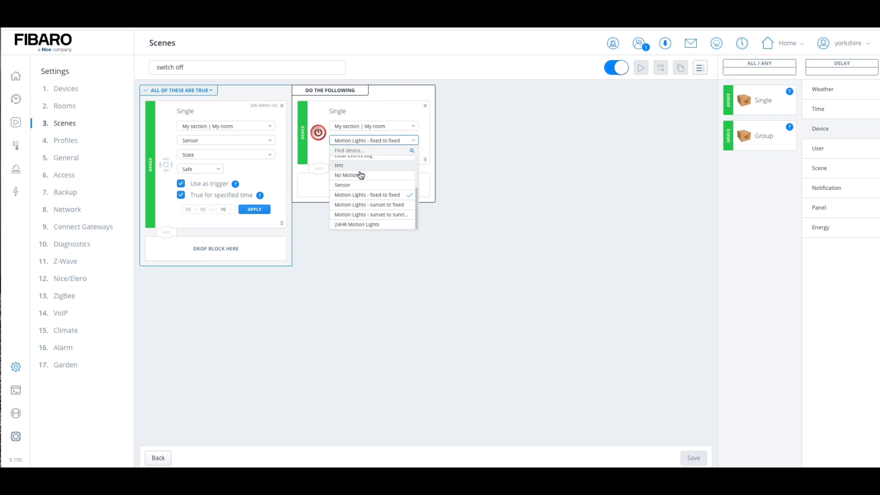
{"action": "scroll", "coordinate": [363, 184], "scroll_direction": "up", "scroll_amount": 3}
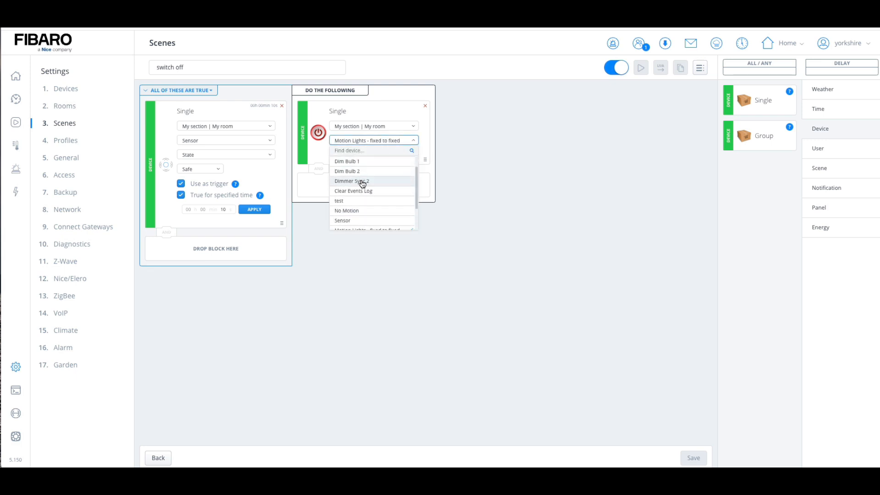
{"action": "left_click", "coordinate": [363, 184]}
{"action": "left_click", "coordinate": [357, 155]}
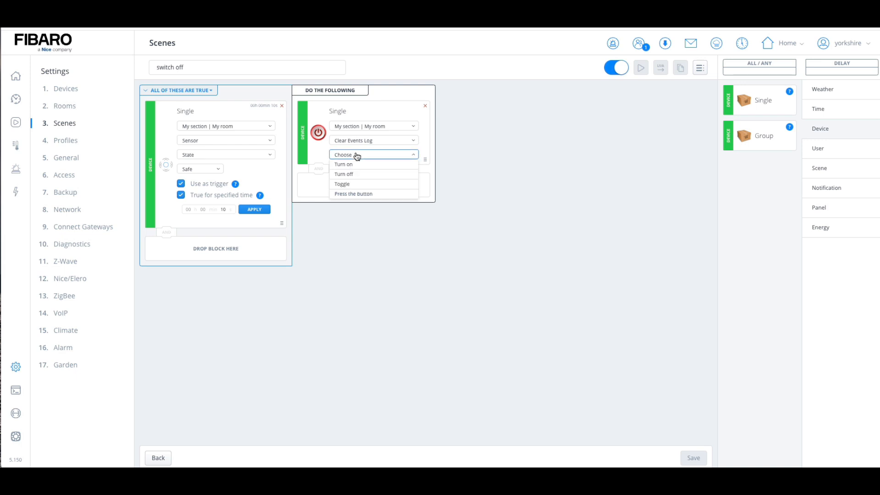
{"action": "left_click", "coordinate": [353, 193]}
{"action": "left_click", "coordinate": [397, 156]}
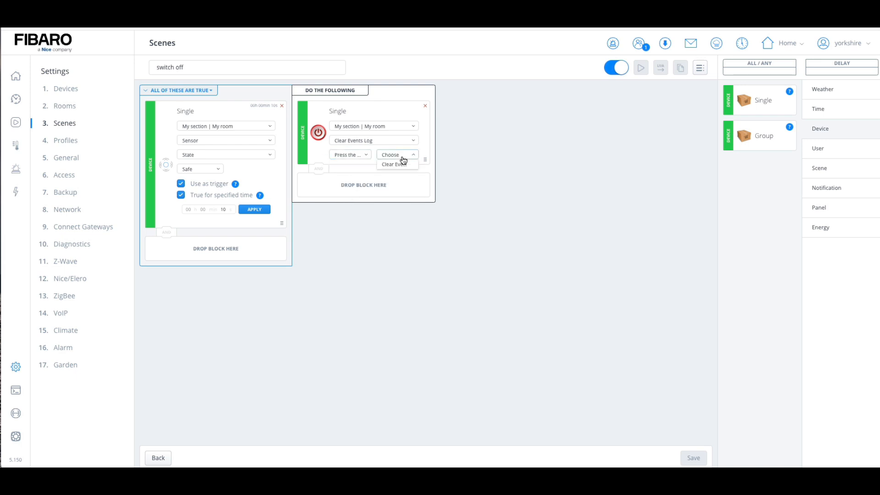
{"action": "left_click", "coordinate": [402, 167]}
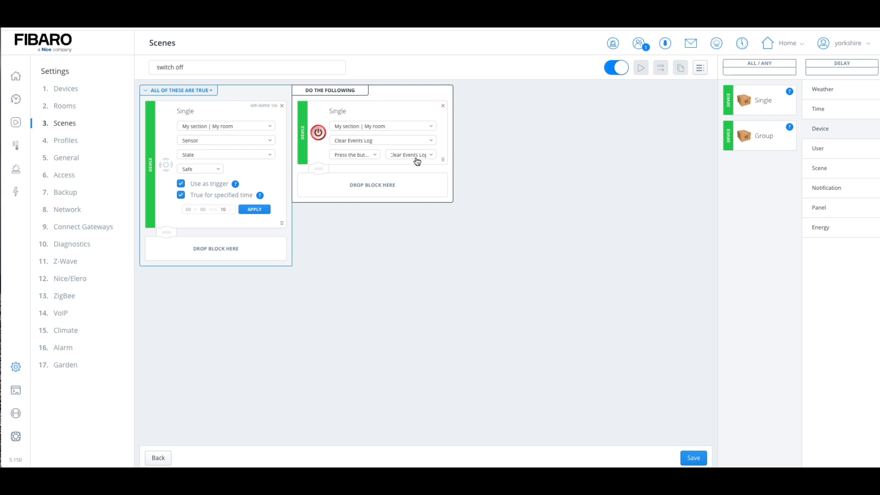
- Replace the Sensor condition with an Exact time trigger set to 08:00
{"action": "left_click", "coordinate": [227, 127]}
{"action": "left_click", "coordinate": [227, 130]}
{"action": "left_click", "coordinate": [282, 106]}
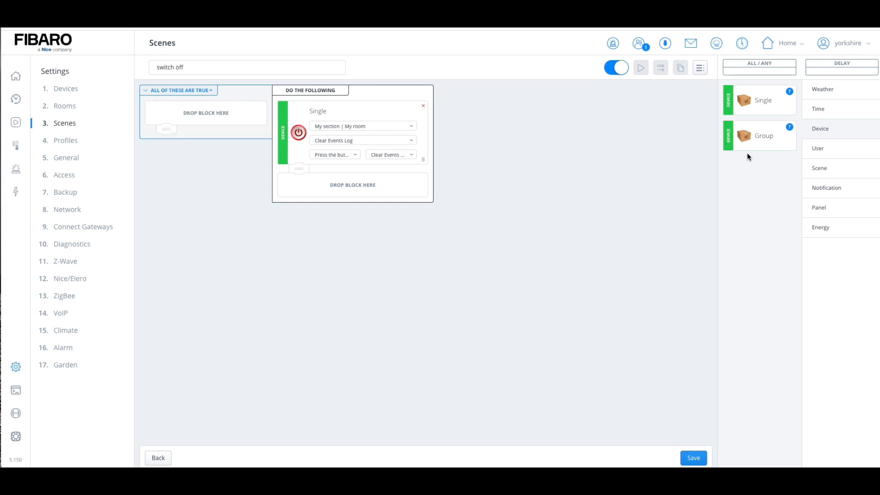
{"action": "left_click", "coordinate": [822, 110]}
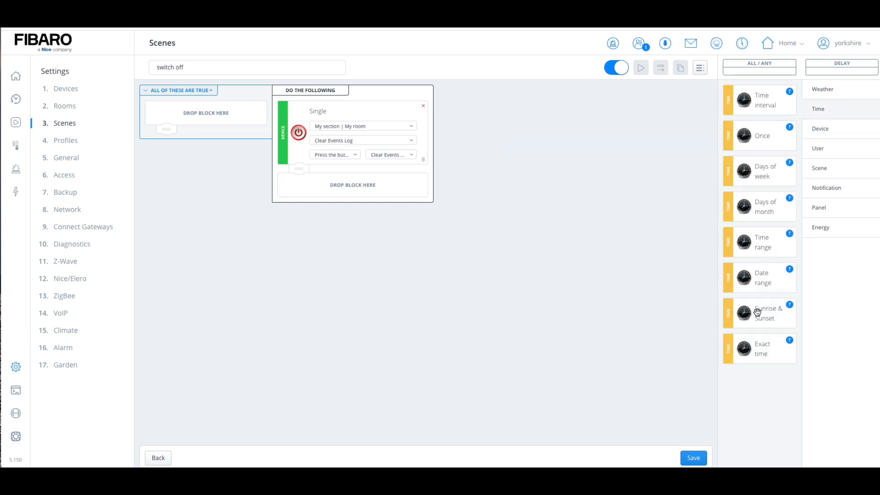
{"action": "left_click_drag", "start_coordinate": [756, 343], "coordinate": [197, 129]}
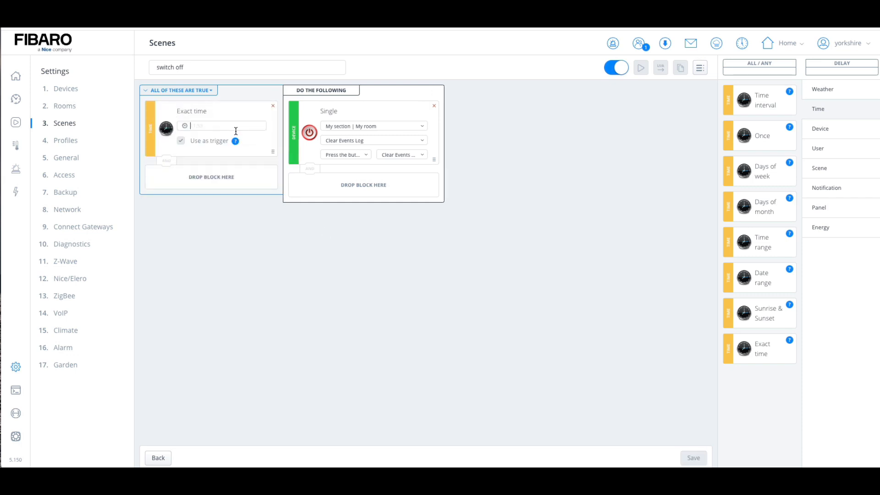
{"action": "type", "text": "08:00"}
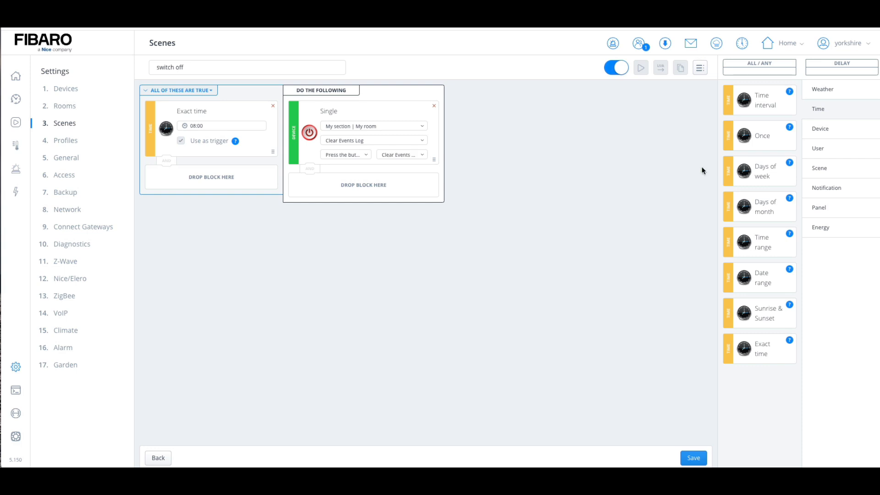
{"action": "left_click_drag", "start_coordinate": [775, 177], "coordinate": [218, 156]}
{"action": "left_click", "coordinate": [205, 192]}
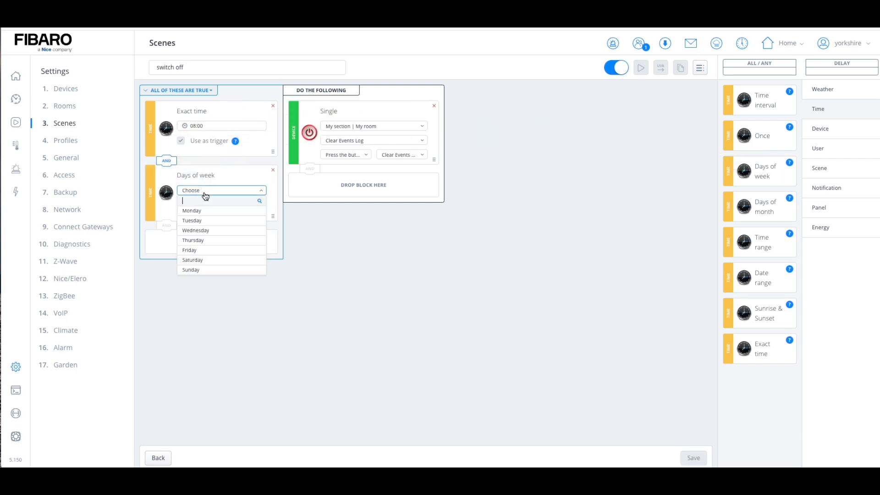
{"action": "left_click", "coordinate": [203, 225]}
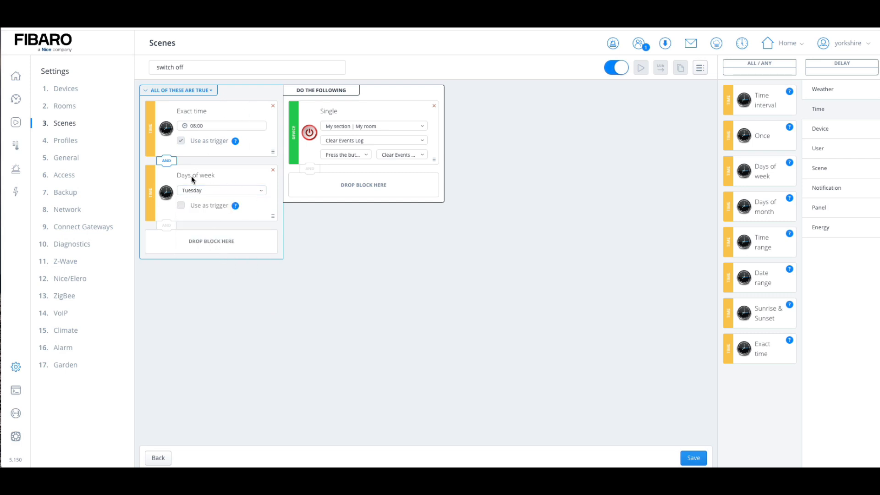
{"action": "left_click", "coordinate": [272, 170]}
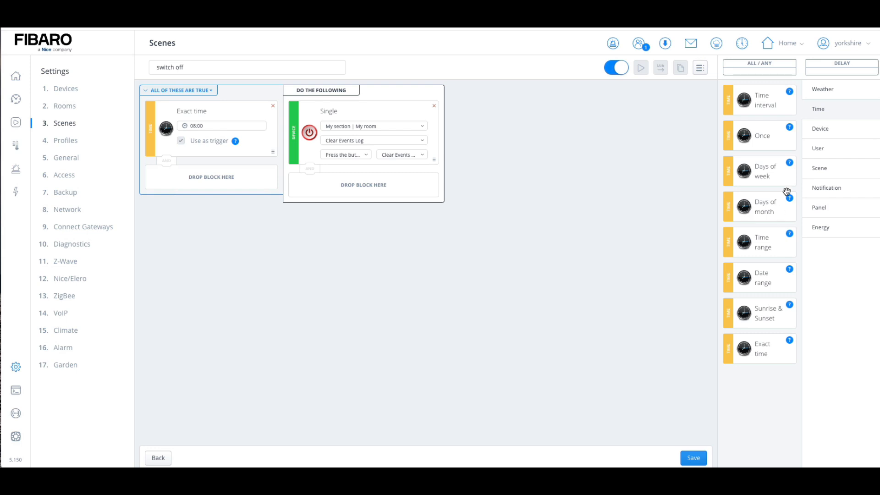
- Add a Days of week condition below the Exact time trigger and set it to Tuesday
{"action": "left_click_drag", "start_coordinate": [778, 172], "coordinate": [224, 178]}
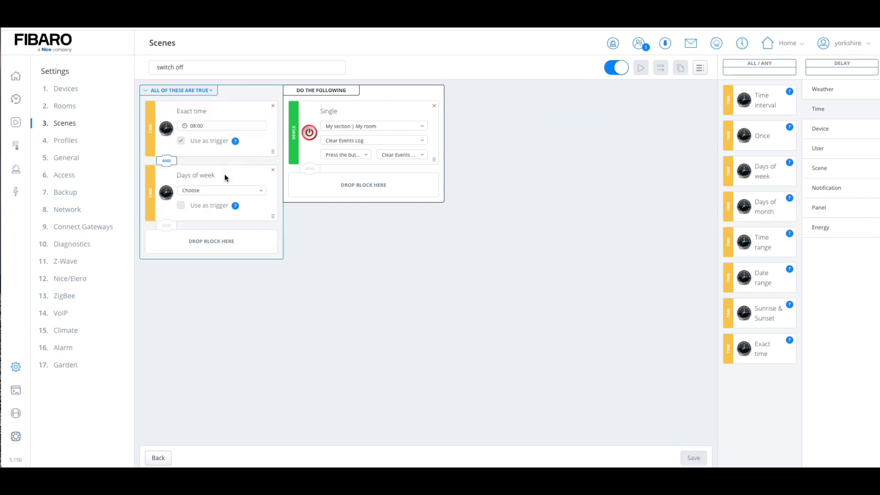
{"action": "left_click", "coordinate": [209, 191]}
{"action": "left_click", "coordinate": [202, 221]}
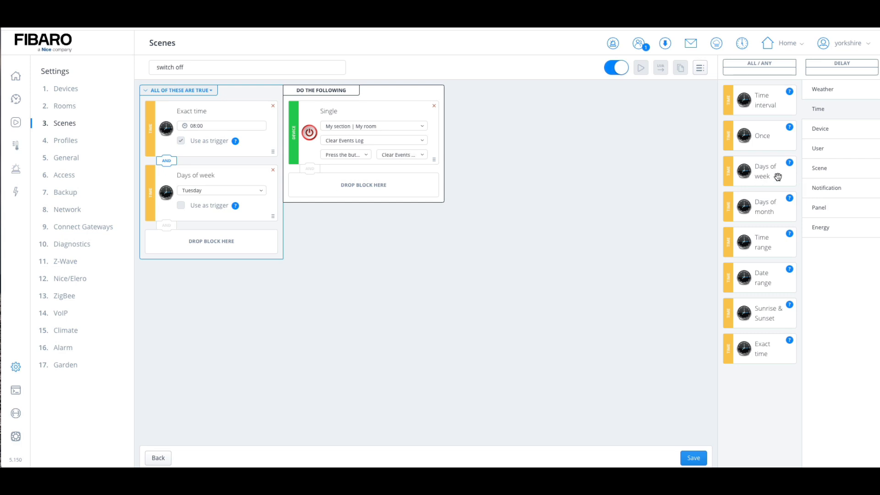
- Add a Push notification action below the device action, addressed to the listed user, with the message "clear done"
{"action": "left_click_drag", "start_coordinate": [827, 189], "coordinate": [589, 215]}
{"action": "left_click", "coordinate": [827, 186]}
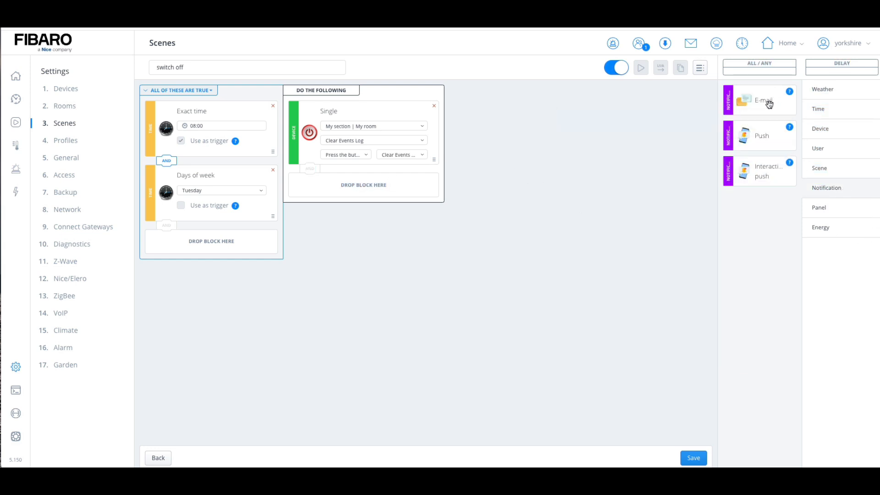
{"action": "left_click_drag", "start_coordinate": [761, 136], "coordinate": [350, 197]}
{"action": "left_click", "coordinate": [350, 197]}
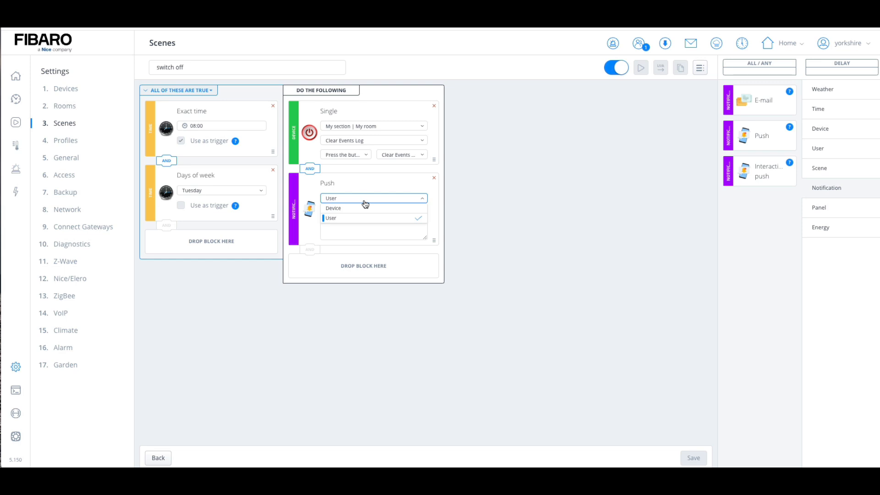
{"action": "left_click", "coordinate": [350, 218]}
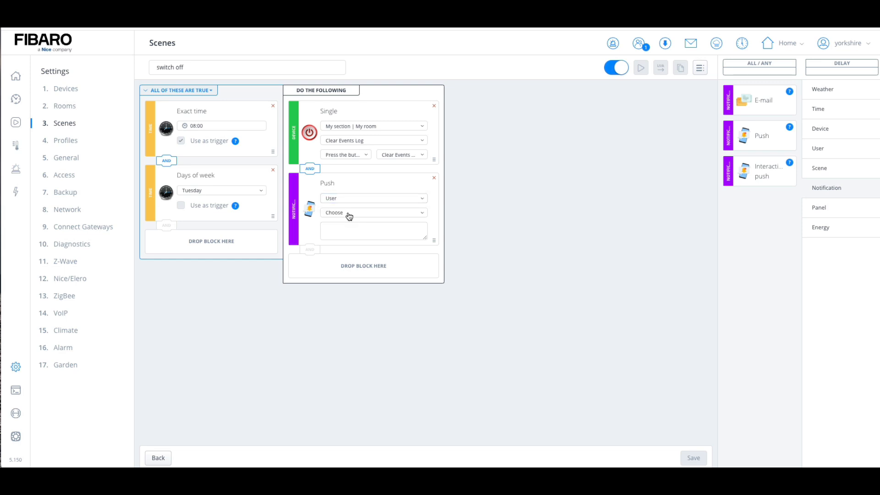
{"action": "left_click", "coordinate": [350, 214]}
{"action": "left_click", "coordinate": [348, 224]}
{"action": "left_click", "coordinate": [349, 234]}
{"action": "type", "text": "clwear done"}
{"action": "left_click", "coordinate": [334, 226]}
{"action": "key", "text": "BackSpace"}
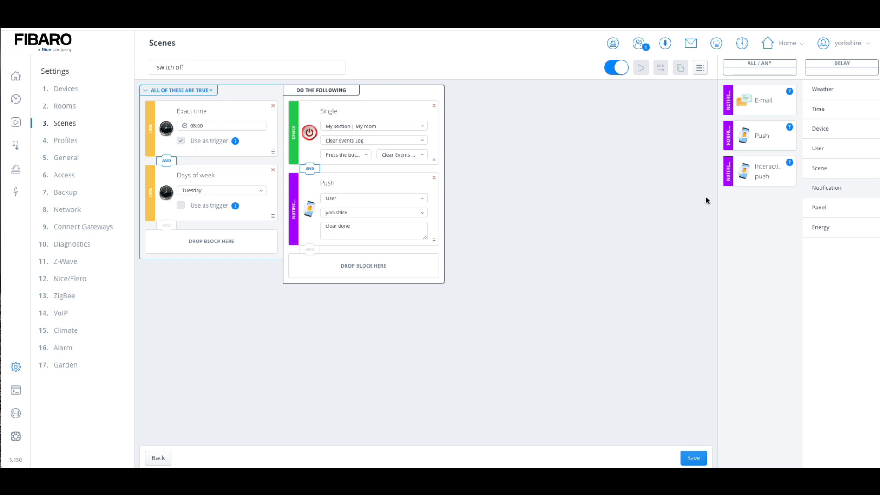
{"action": "left_click", "coordinate": [826, 111]}
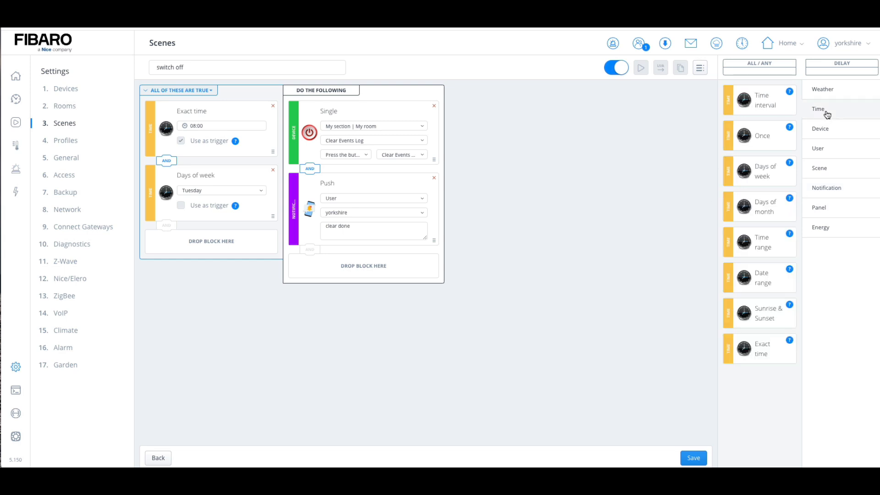
{"action": "left_click", "coordinate": [823, 140]}
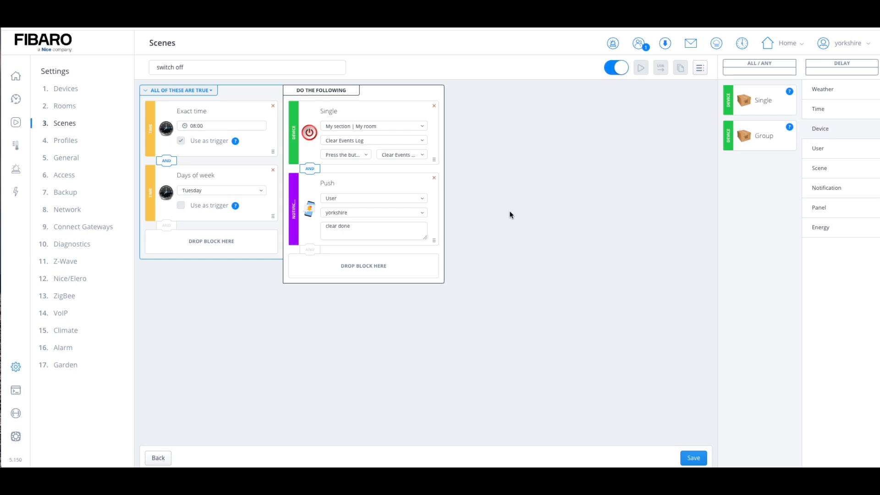
{"action": "left_click", "coordinate": [820, 149]}
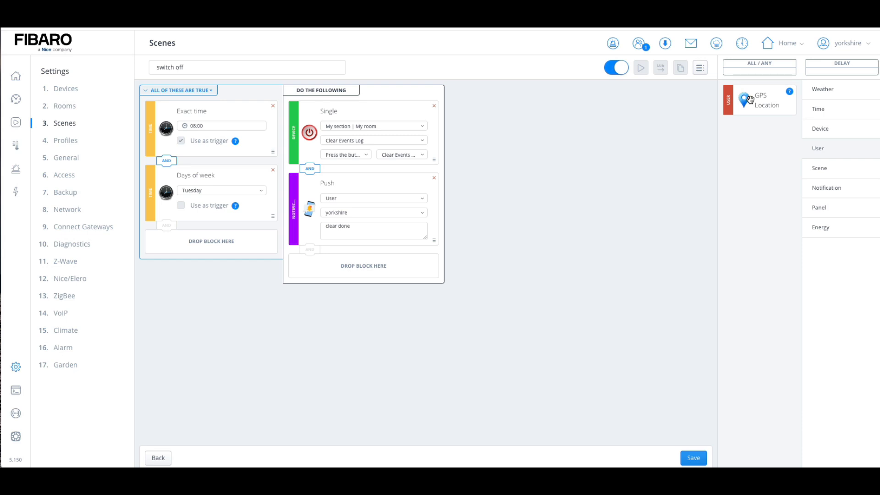
{"action": "left_click", "coordinate": [825, 128]}
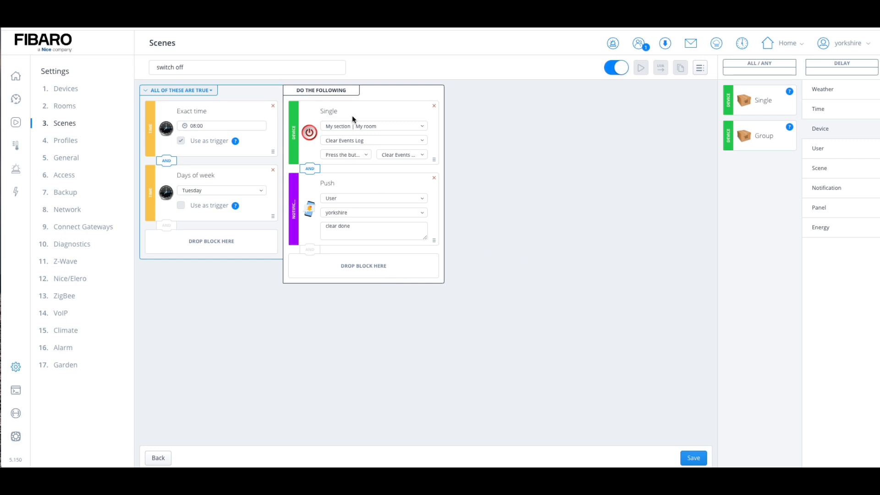
- Remove all action and condition blocks from the scene and display the available Panel blocks
{"action": "left_click", "coordinate": [435, 108]}
{"action": "left_click", "coordinate": [414, 108]}
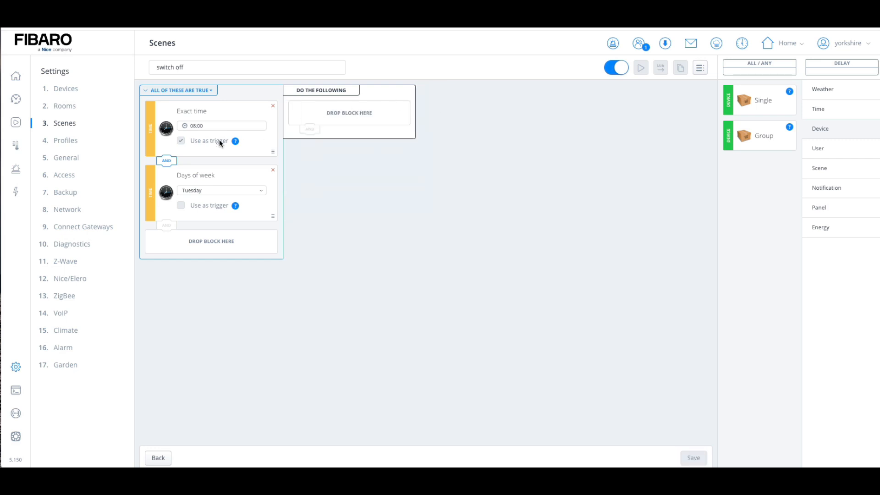
{"action": "left_click", "coordinate": [273, 170]}
{"action": "left_click", "coordinate": [273, 106]}
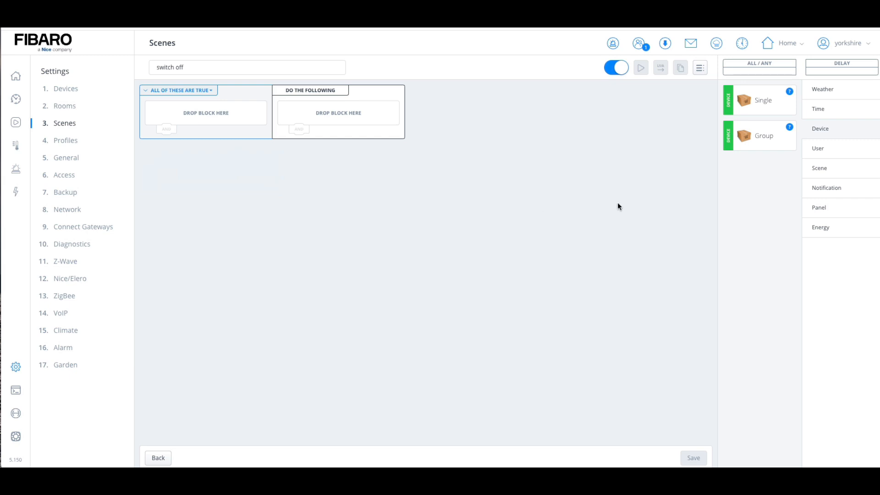
{"action": "left_click", "coordinate": [820, 209]}
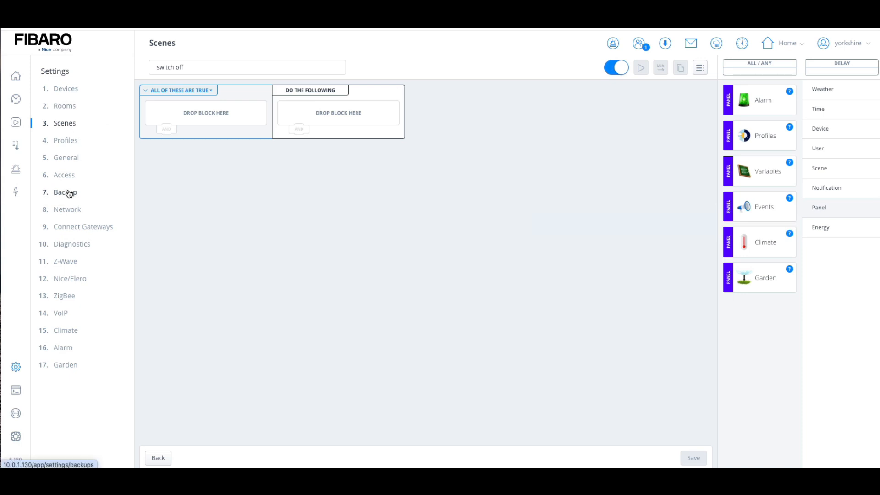
- Leave the scene without saving and open the Variables section of the General settings
{"action": "left_click", "coordinate": [71, 165]}
{"action": "left_click", "coordinate": [455, 296]}
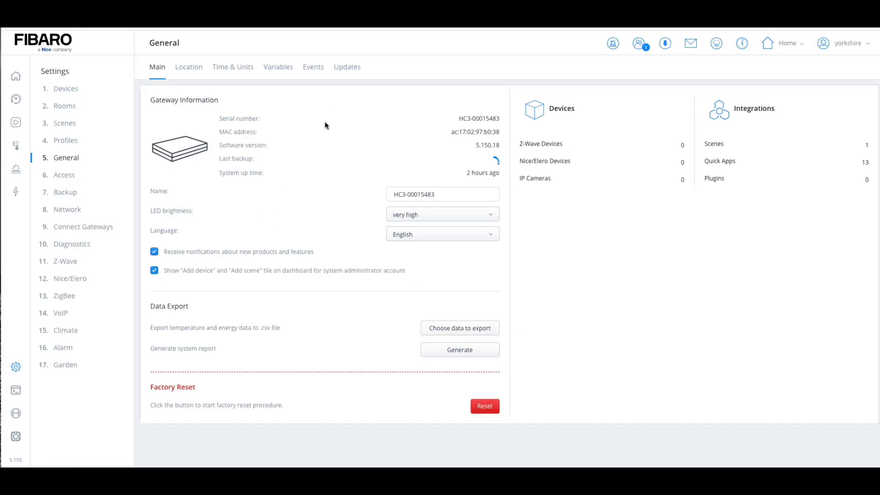
{"action": "left_click", "coordinate": [275, 68]}
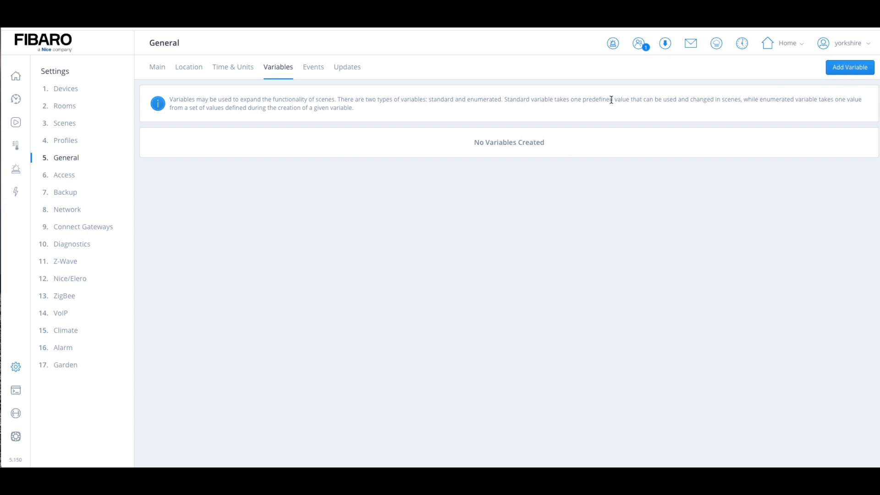
- Add an enumerated variable named dayOrNight with the values night and day
{"action": "left_click", "coordinate": [846, 71]}
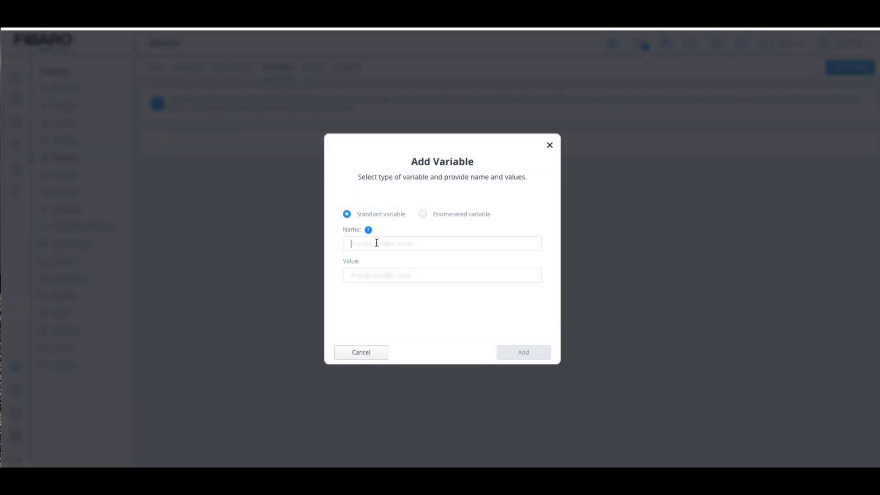
{"action": "left_click", "coordinate": [376, 243]}
{"action": "type", "text": "day"}
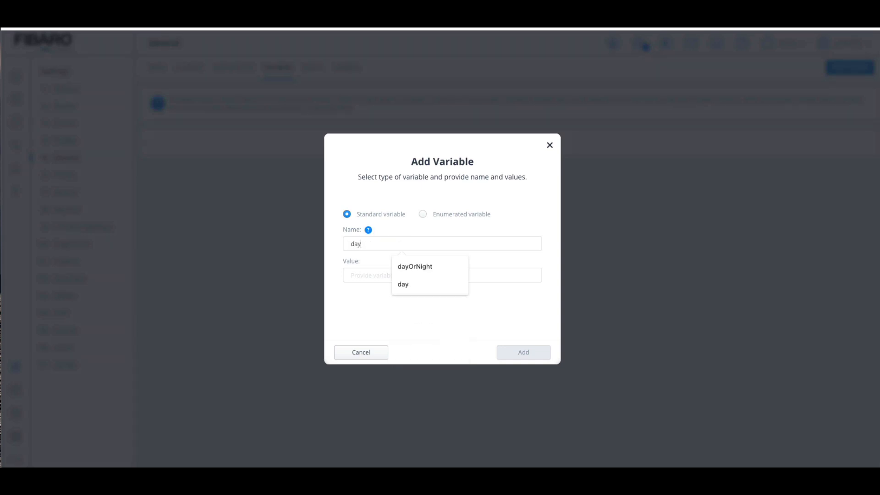
{"action": "left_click", "coordinate": [405, 269]}
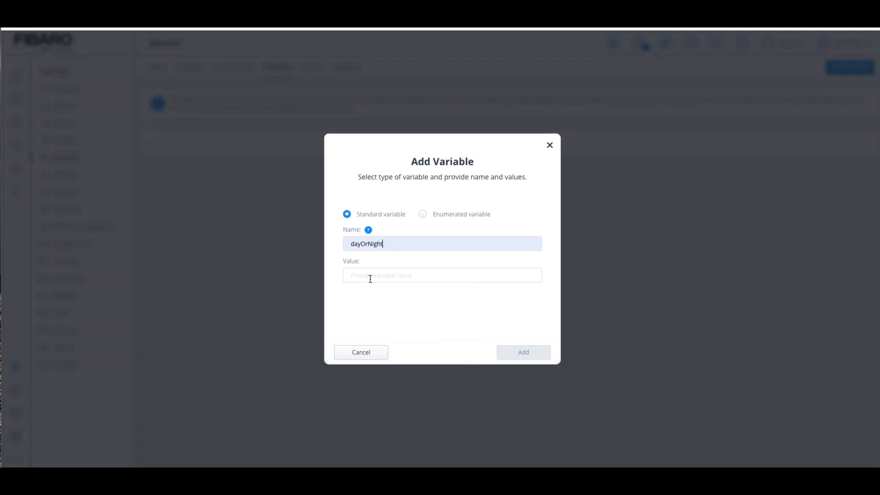
{"action": "left_click", "coordinate": [422, 214]}
{"action": "left_click", "coordinate": [386, 263]}
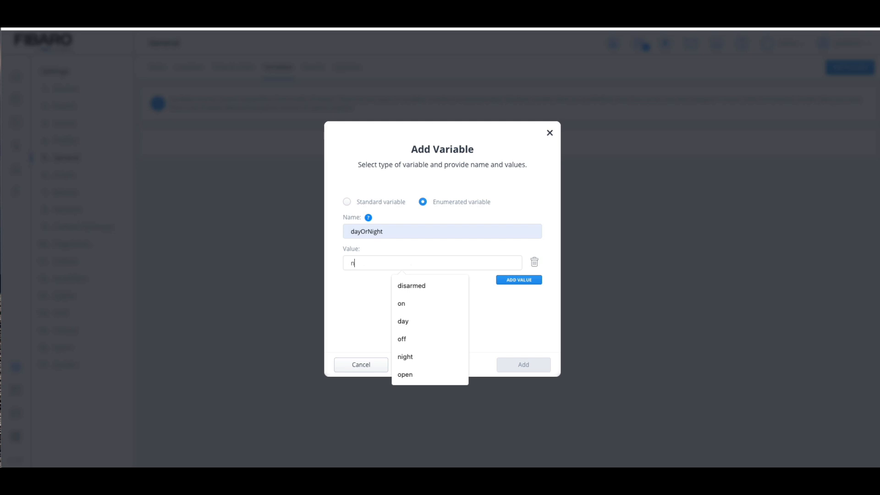
{"action": "type", "text": "night"}
{"action": "left_click", "coordinate": [521, 281]}
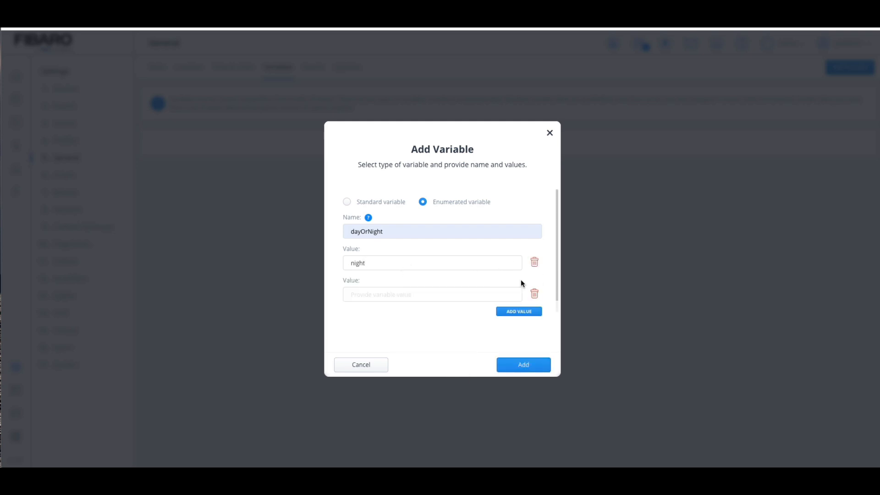
{"action": "left_click", "coordinate": [422, 280]}
{"action": "type", "text": "day"}
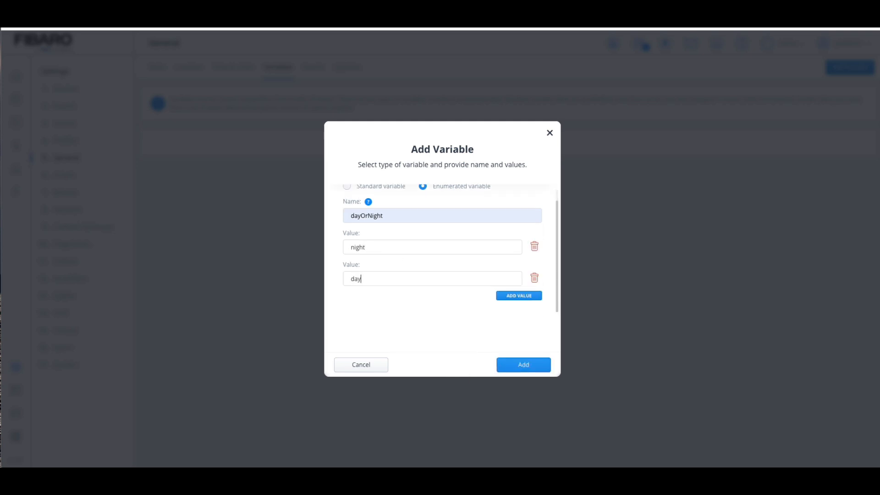
{"action": "left_click", "coordinate": [522, 367]}
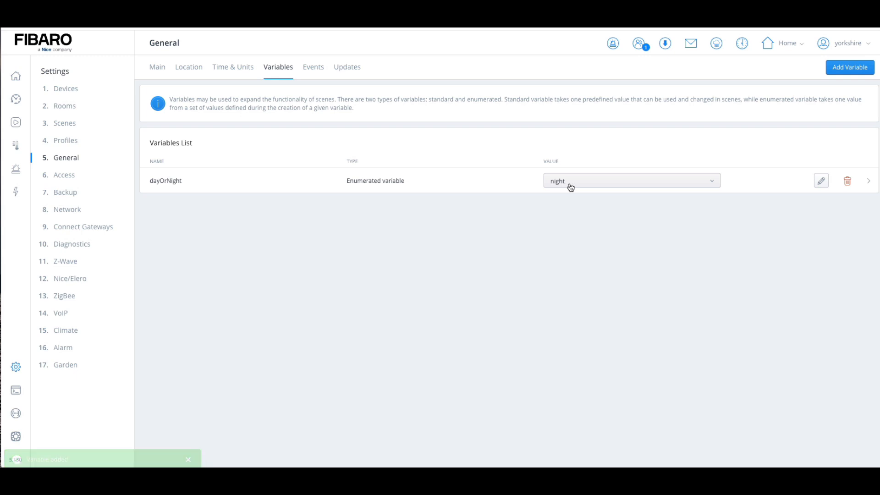
- Rename the "switch off" scene in the Scenes list as "set to day"
{"action": "left_click", "coordinate": [73, 128]}
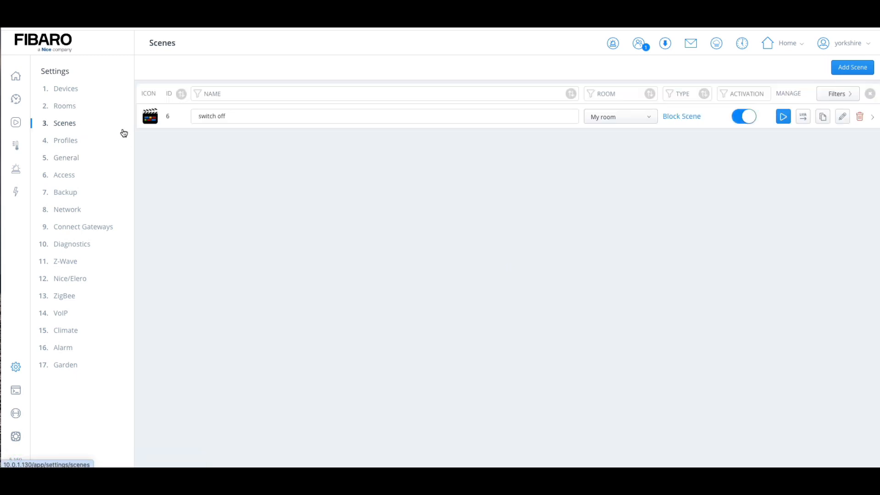
{"action": "left_click_drag", "start_coordinate": [244, 116], "coordinate": [179, 122]}
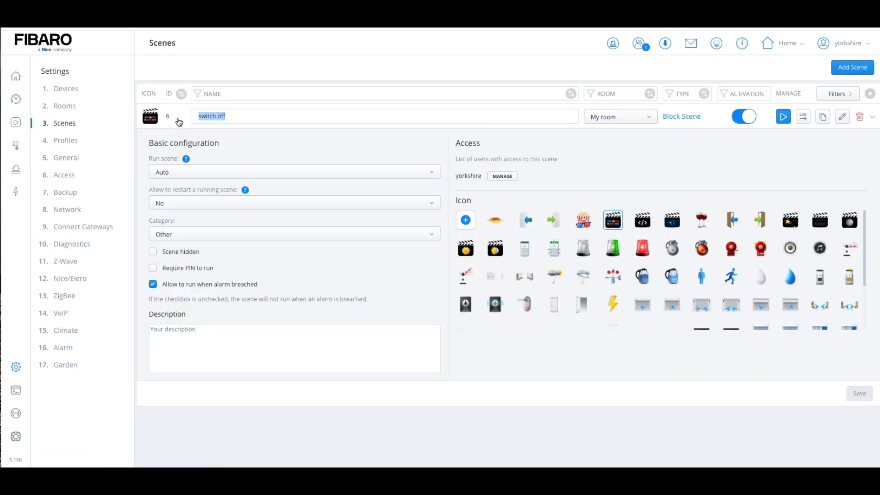
{"action": "type", "text": "set to day"}
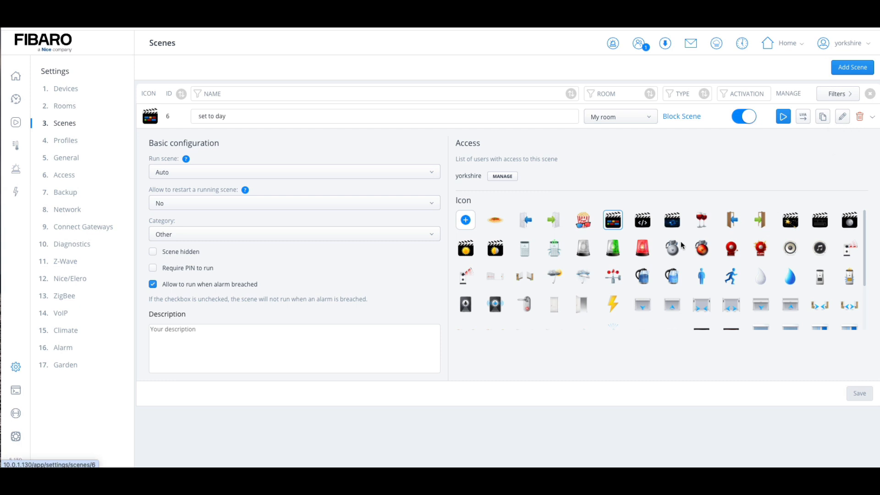
{"action": "key", "text": "Return"}
- Open the renamed scene for editing and remove its Single device condition and Single device action
{"action": "left_click", "coordinate": [843, 116]}
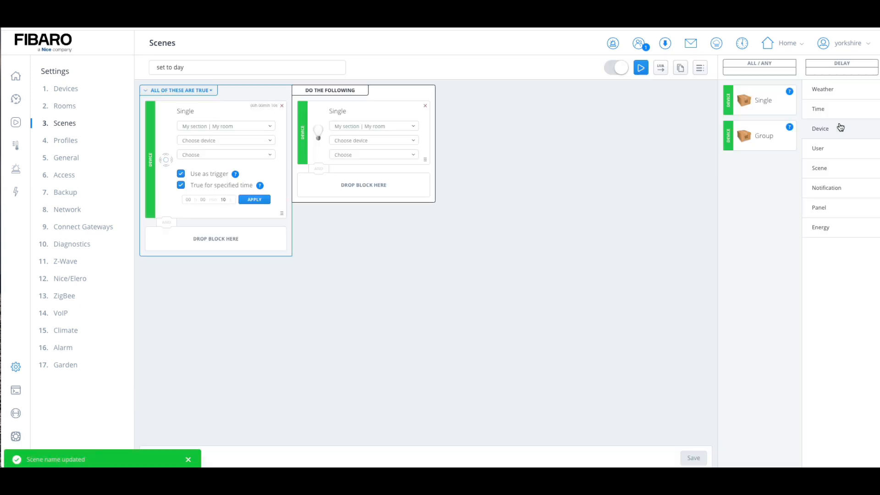
{"action": "left_click", "coordinate": [281, 106]}
{"action": "left_click", "coordinate": [405, 106]}
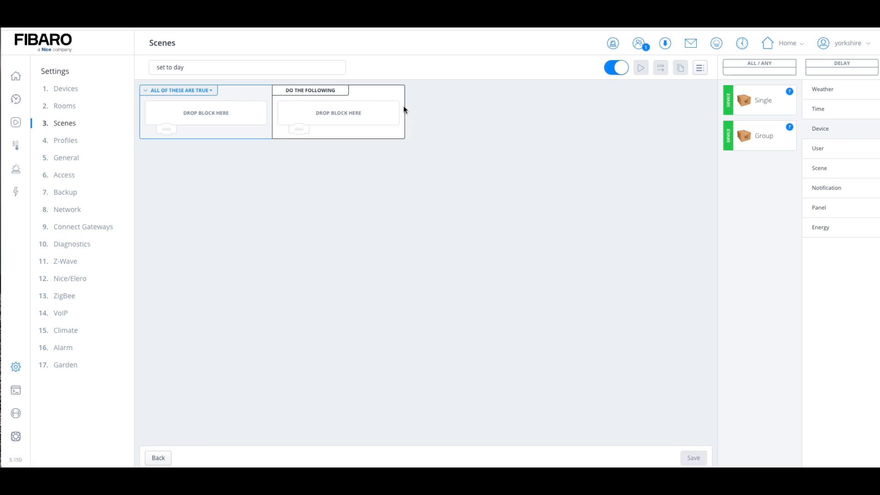
- Add a Sunrise & Sunset condition to the scene and set it to At sunrise
{"action": "left_click", "coordinate": [814, 115]}
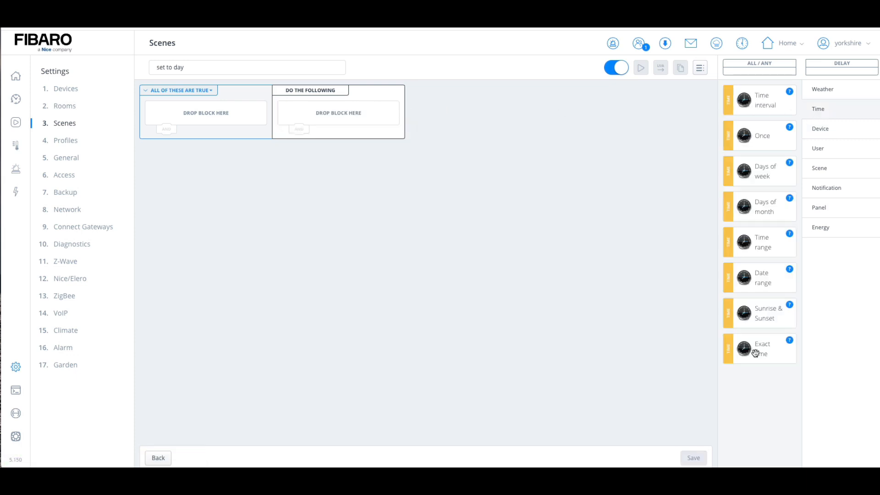
{"action": "left_click_drag", "start_coordinate": [769, 322], "coordinate": [216, 131]}
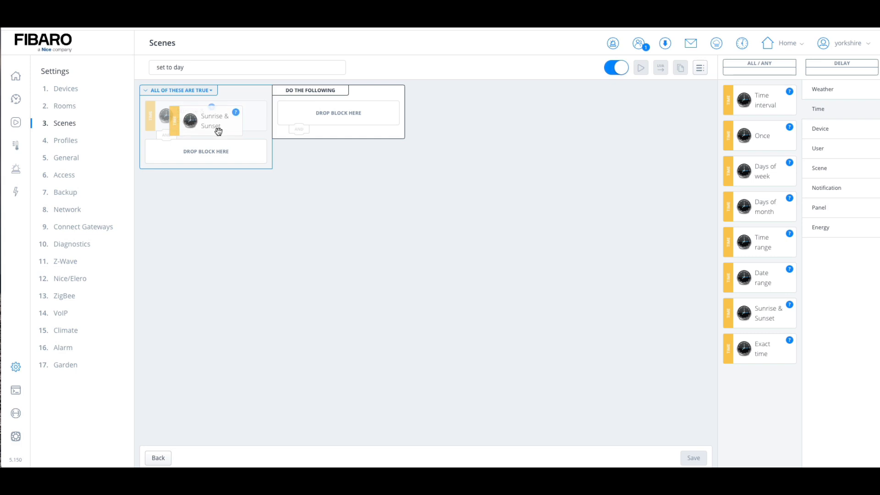
{"action": "left_click", "coordinate": [216, 129]}
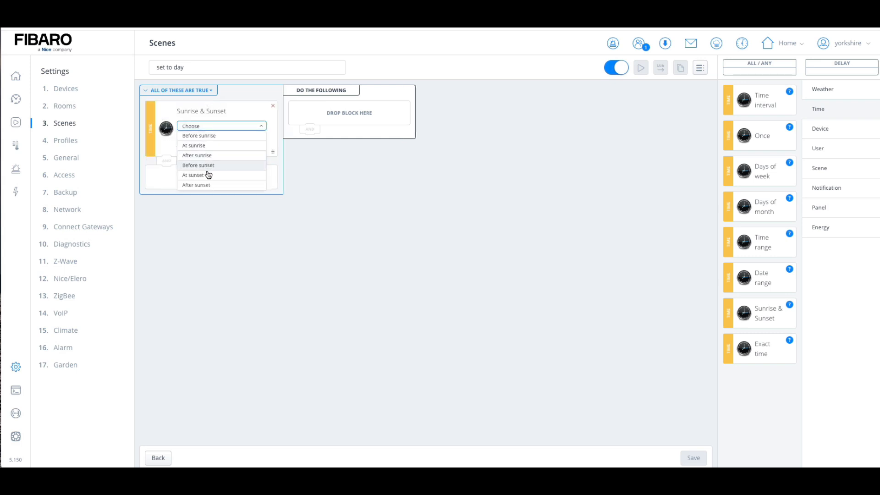
{"action": "left_click", "coordinate": [206, 146]}
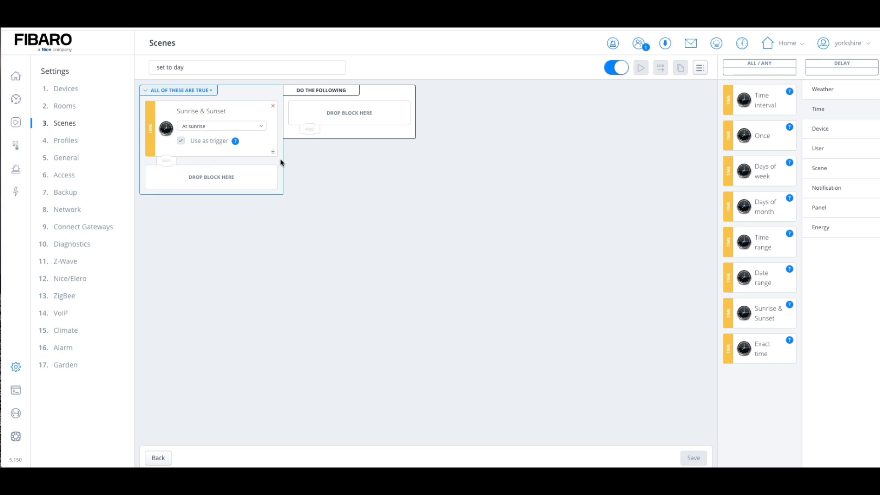
- Add a Variables action that sets dayOrNight to day
{"action": "left_click", "coordinate": [814, 212]}
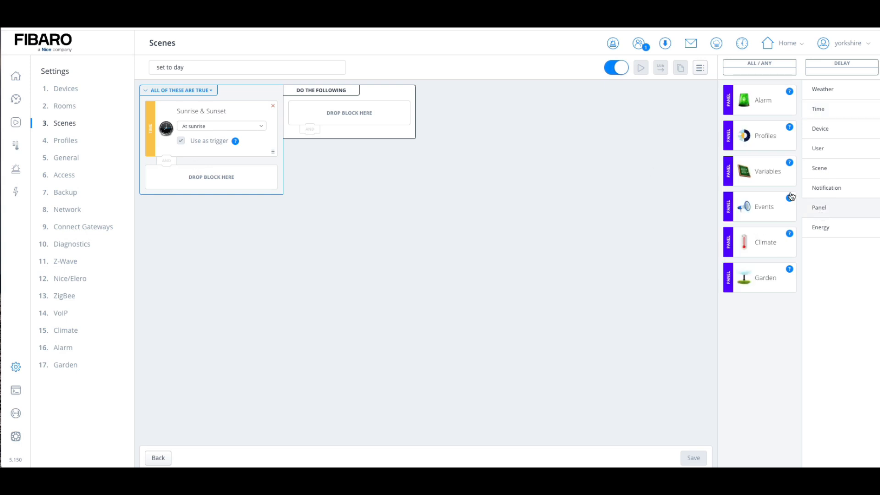
{"action": "left_click_drag", "start_coordinate": [762, 173], "coordinate": [365, 128]}
{"action": "left_click", "coordinate": [365, 129]}
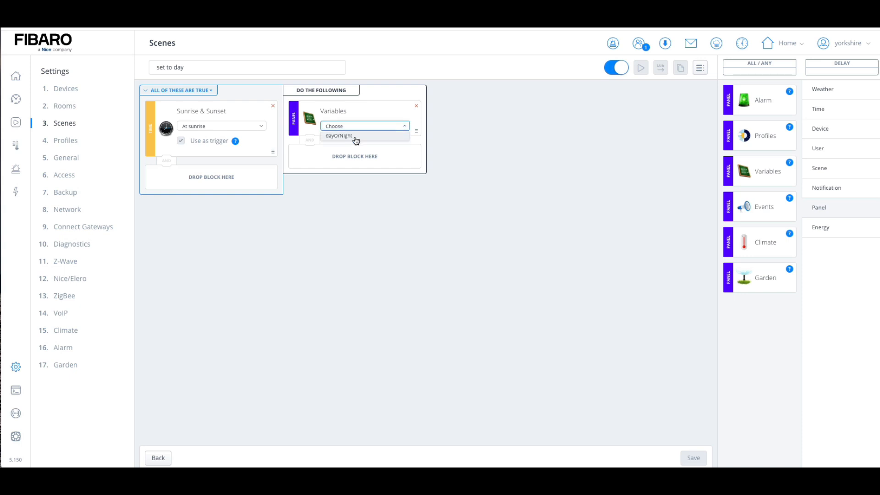
{"action": "left_click", "coordinate": [355, 137]}
{"action": "left_click", "coordinate": [353, 141]}
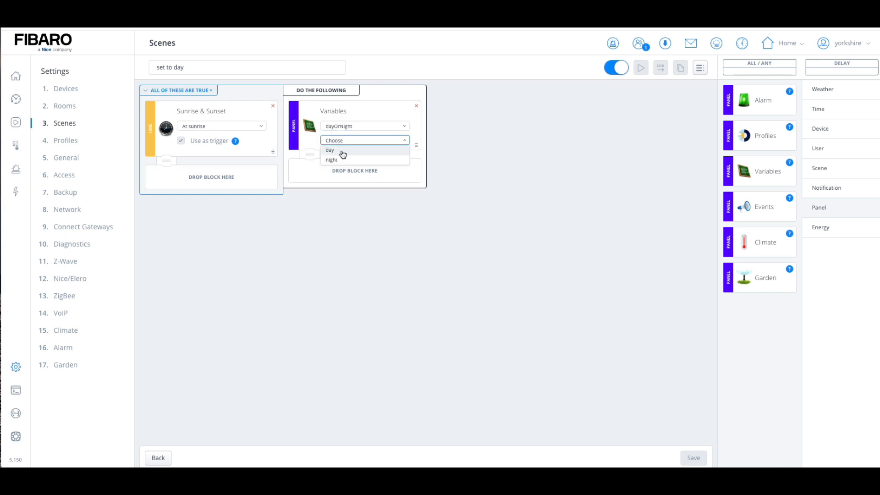
{"action": "left_click", "coordinate": [343, 151]}
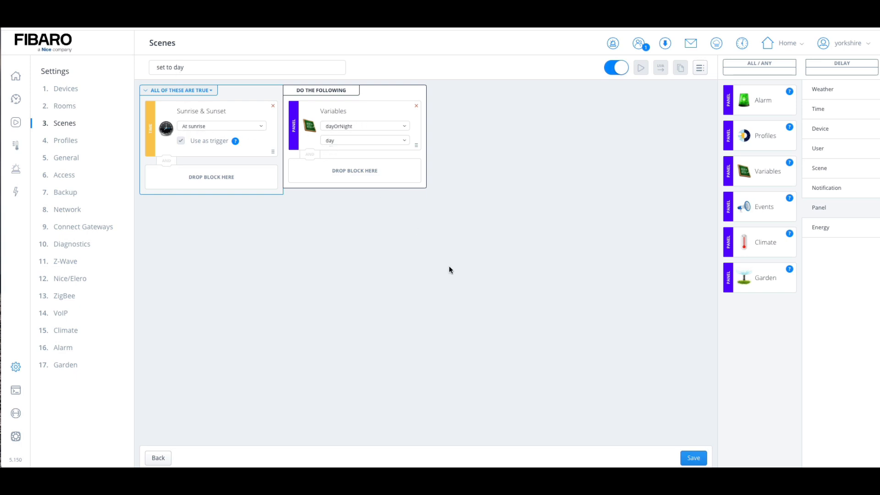
- Save the scene and make a copy of it
{"action": "left_click", "coordinate": [697, 458]}
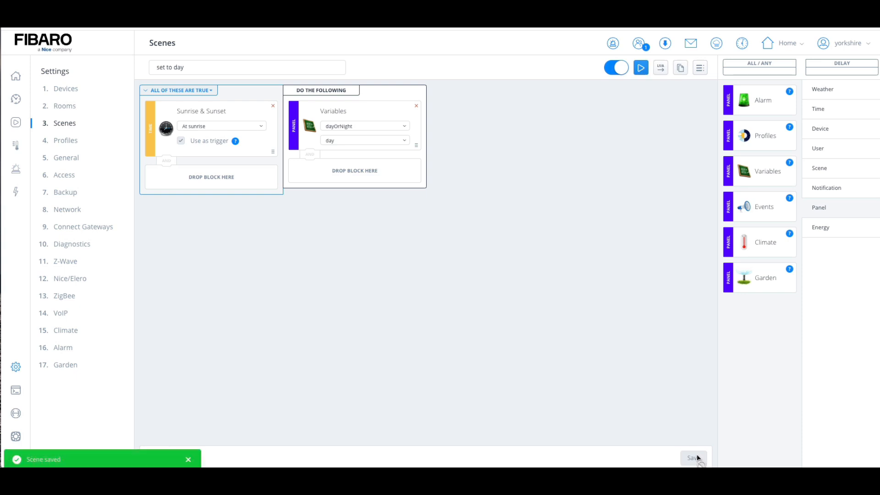
{"action": "left_click", "coordinate": [680, 69]}
{"action": "left_click", "coordinate": [444, 315]}
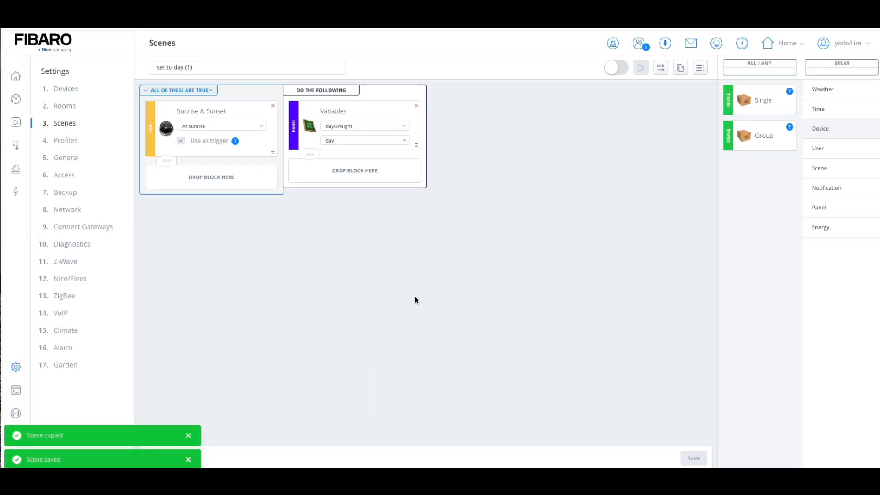
- Rename the copied scene to "set to night"
{"action": "key", "text": "BackSpace"}
{"action": "key", "text": "BackSpace"}
{"action": "type", "text": "night"}
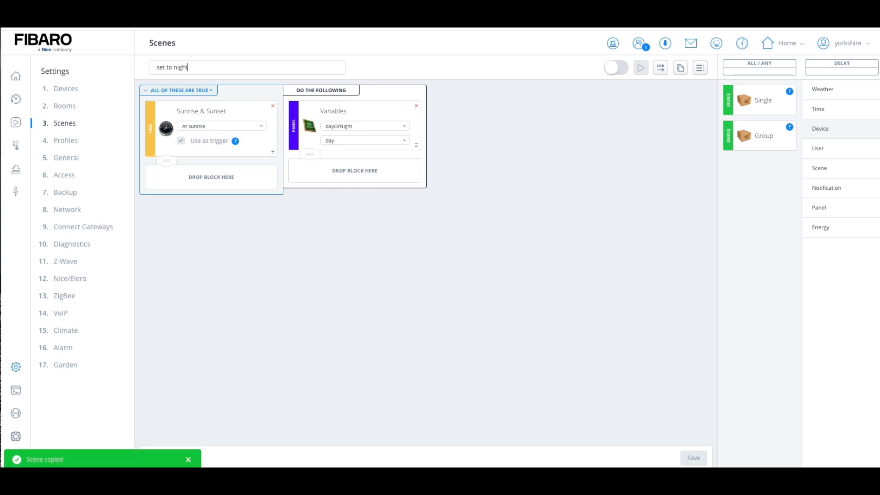
- Set the Sunrise & Sunset condition to At sunset and the dayOrNight variable action to night
{"action": "left_click", "coordinate": [217, 129]}
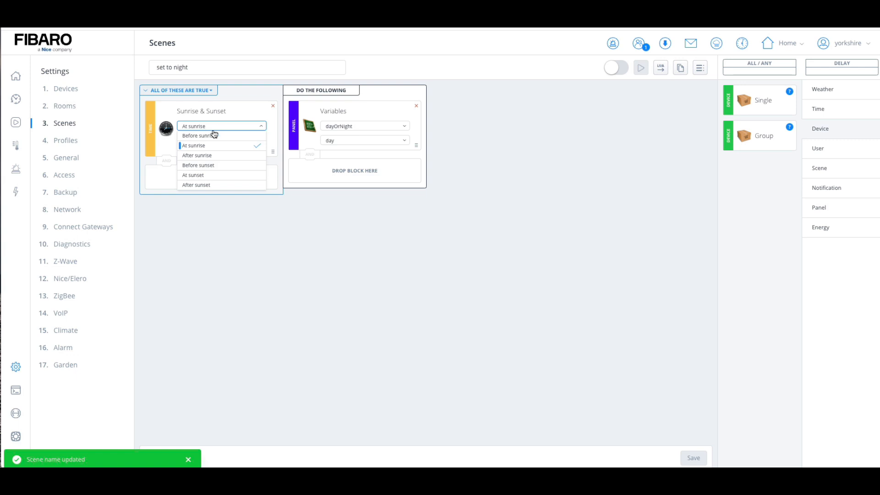
{"action": "left_click", "coordinate": [204, 178]}
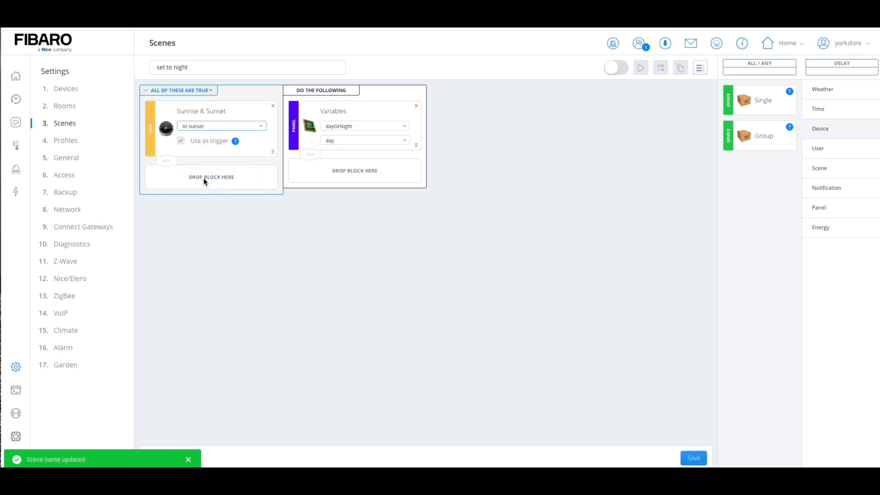
{"action": "left_click", "coordinate": [351, 145]}
{"action": "left_click", "coordinate": [338, 164]}
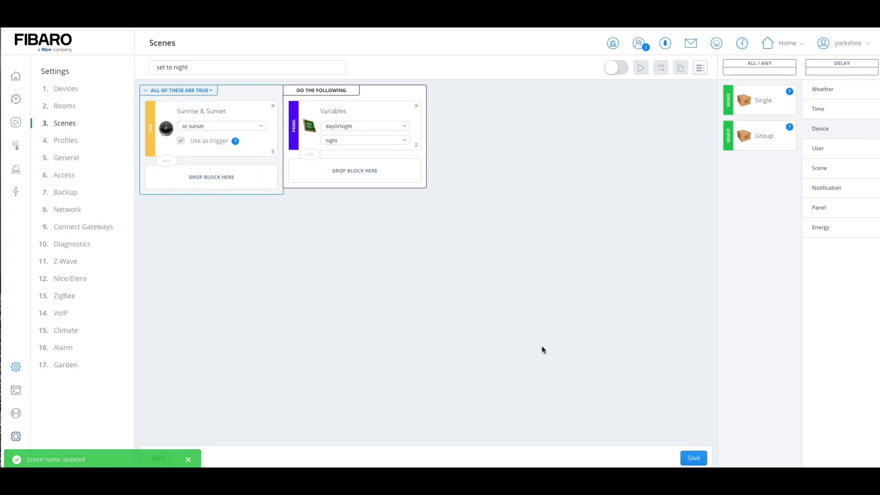
- Save and enable the "set to night" scene, and return to the scene list
{"action": "left_click", "coordinate": [694, 458]}
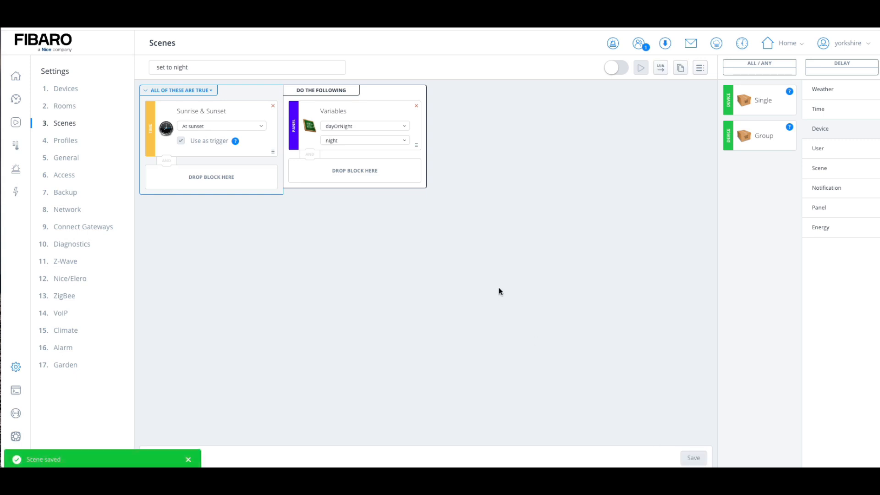
{"action": "left_click", "coordinate": [615, 68]}
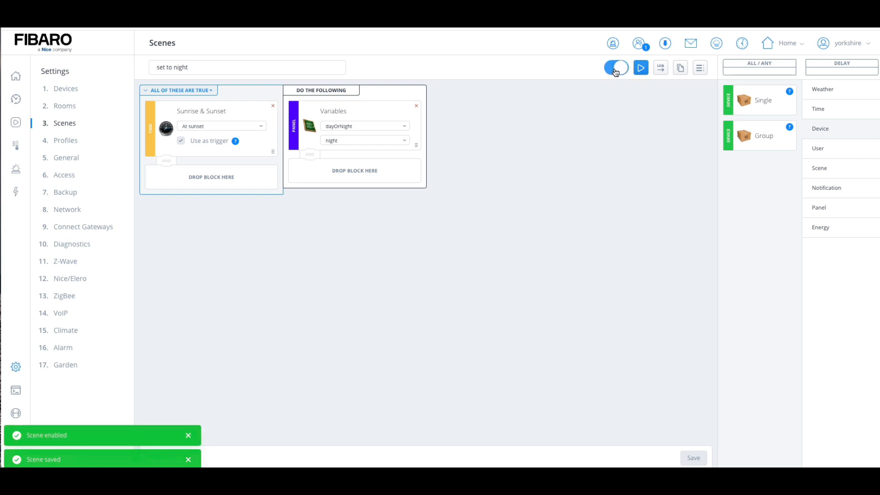
{"action": "left_click", "coordinate": [698, 71]}
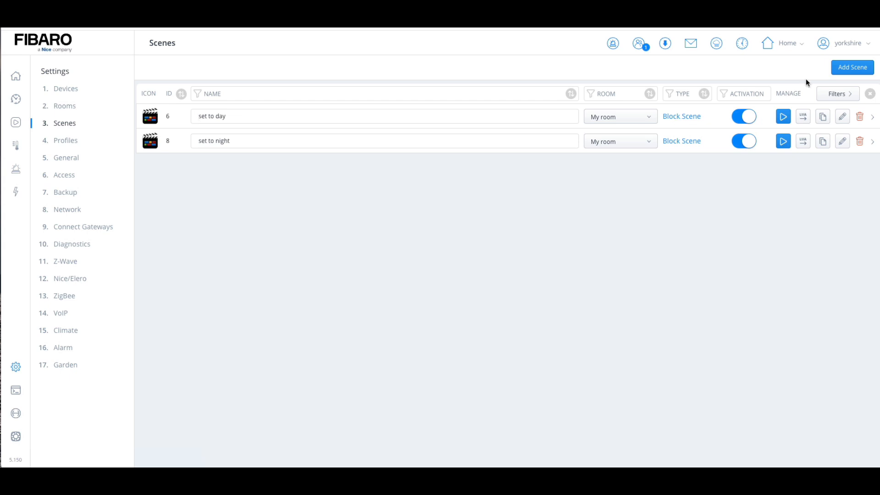
- Create a new block scene named "motion on" with the default scene settings
{"action": "left_click", "coordinate": [850, 74]}
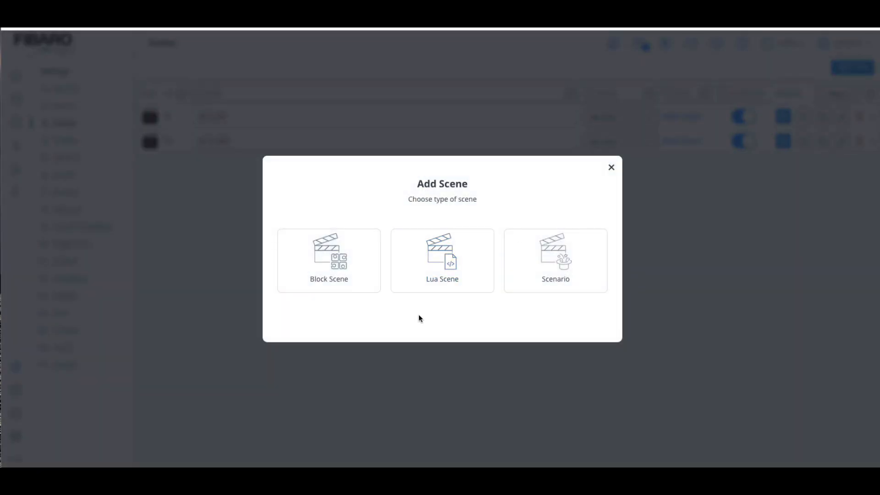
{"action": "left_click", "coordinate": [347, 270]}
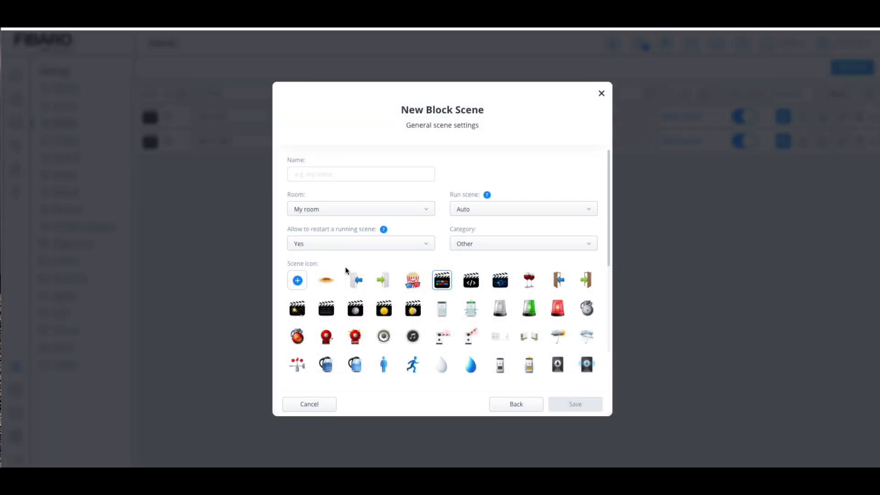
{"action": "left_click", "coordinate": [336, 171]}
{"action": "type", "text": "mot"}
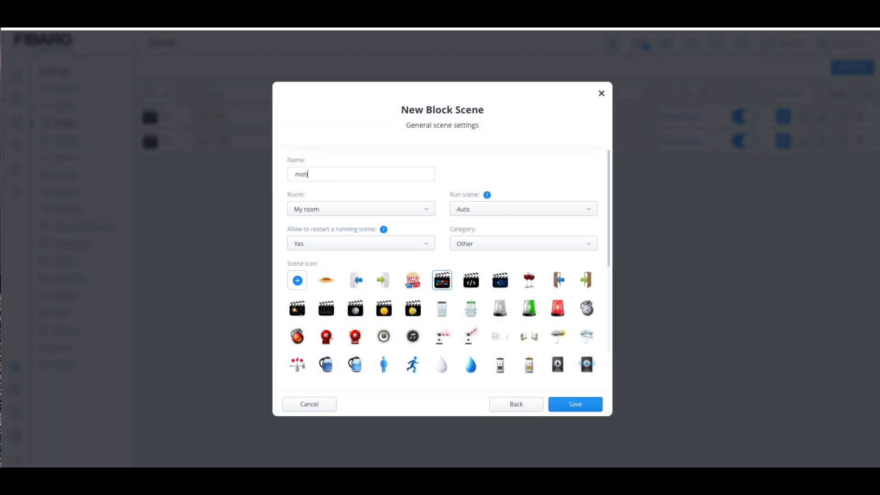
{"action": "type", "text": "ion on"}
{"action": "left_click", "coordinate": [570, 404]}
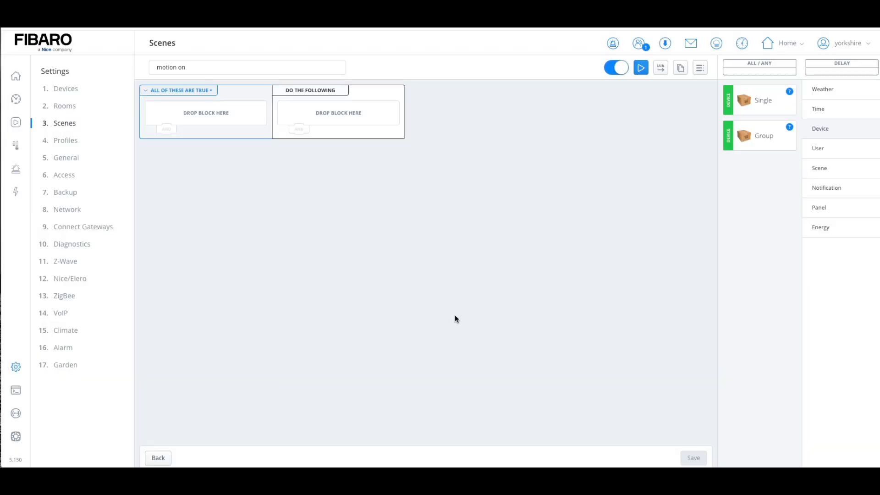
- Rename the new scene to "motion living on"
{"action": "left_click", "coordinate": [224, 75]}
{"action": "key", "text": "BackSpace"}
{"action": "key", "text": "BackSpace"}
{"action": "key", "text": "BackSpace"}
{"action": "type", "text": "living on"}
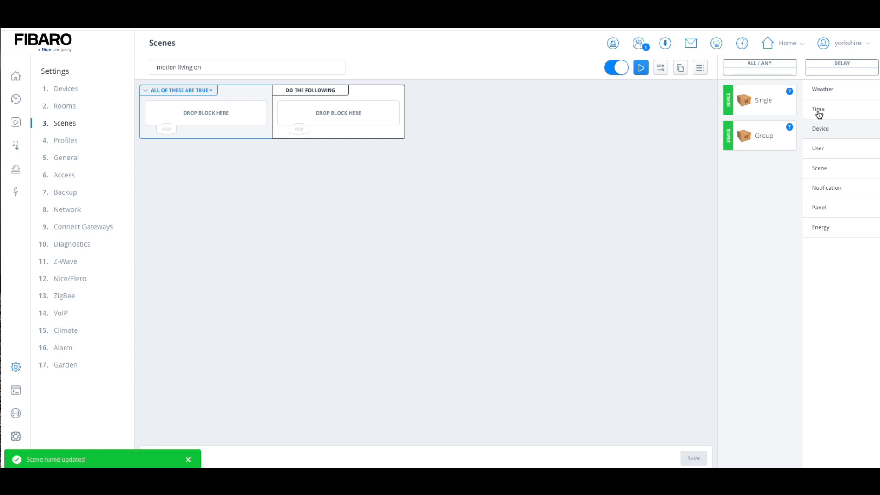
- Add a Single device condition for the device Sensor with its State set to Detected
{"action": "left_click_drag", "start_coordinate": [766, 99], "coordinate": [197, 111]}
{"action": "left_click", "coordinate": [207, 127]}
{"action": "left_click", "coordinate": [212, 141]}
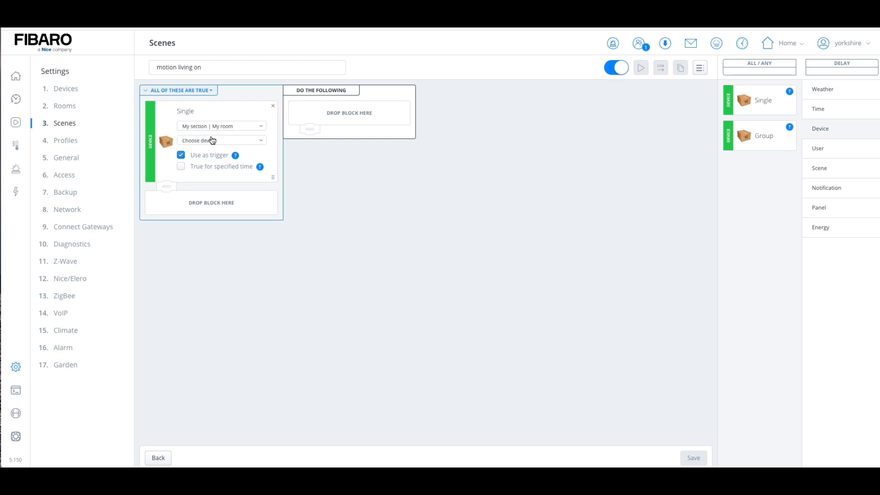
{"action": "left_click", "coordinate": [213, 142]}
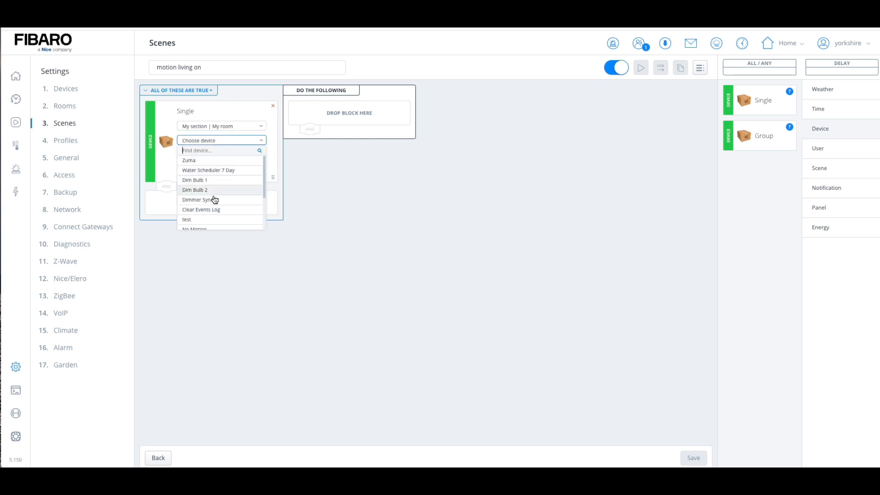
{"action": "scroll", "coordinate": [213, 200], "scroll_direction": "down", "scroll_amount": 2}
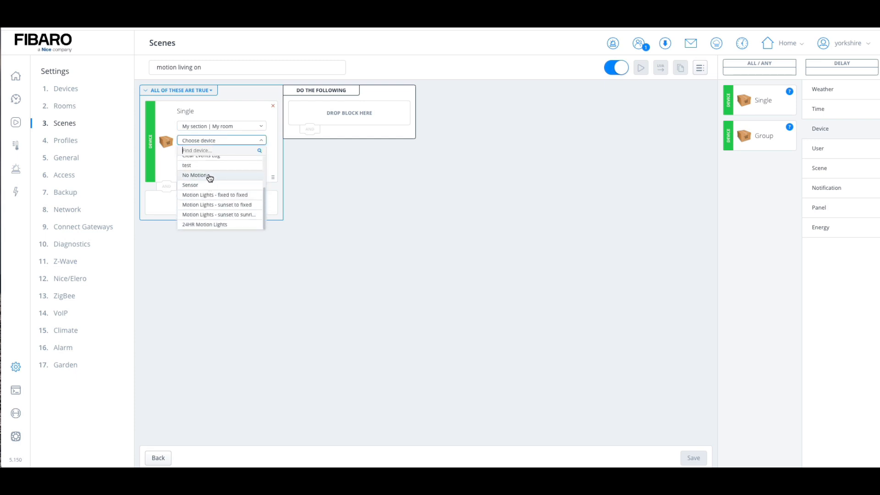
{"action": "left_click", "coordinate": [205, 185]}
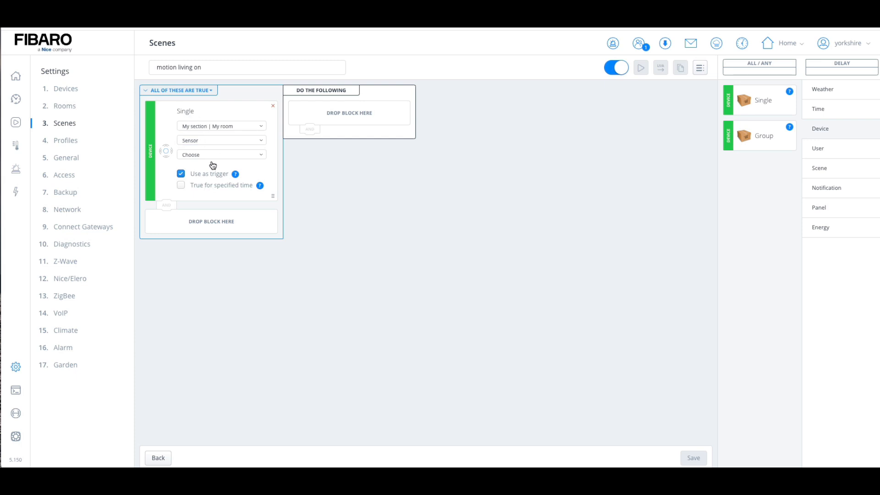
{"action": "left_click", "coordinate": [212, 156]}
{"action": "left_click", "coordinate": [212, 164]}
{"action": "left_click", "coordinate": [212, 170]}
{"action": "left_click", "coordinate": [204, 189]}
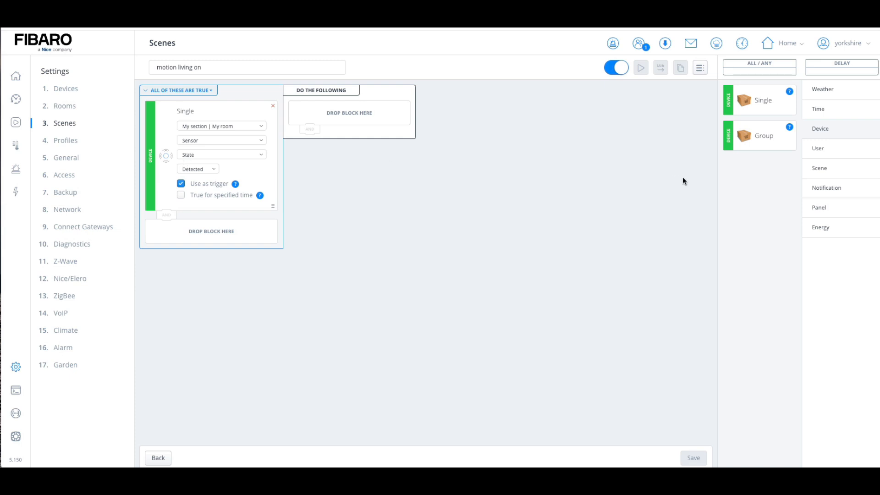
- Add a Variables condition requiring dayOrNight == night below the Sensor condition
{"action": "left_click", "coordinate": [820, 208]}
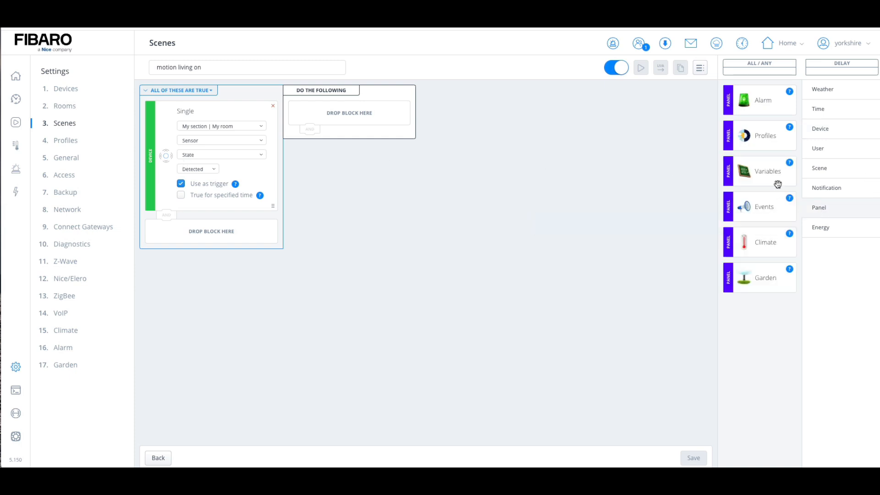
{"action": "left_click_drag", "start_coordinate": [776, 179], "coordinate": [206, 253]}
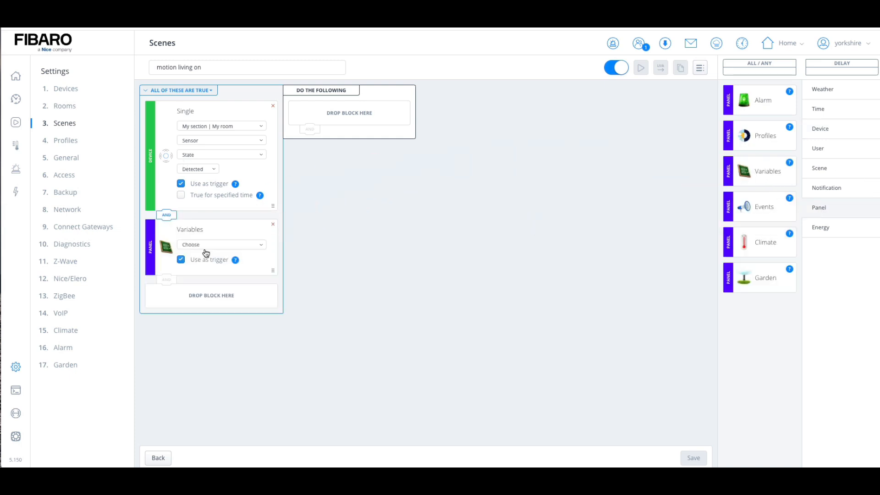
{"action": "left_click", "coordinate": [192, 245]}
{"action": "left_click", "coordinate": [206, 253]}
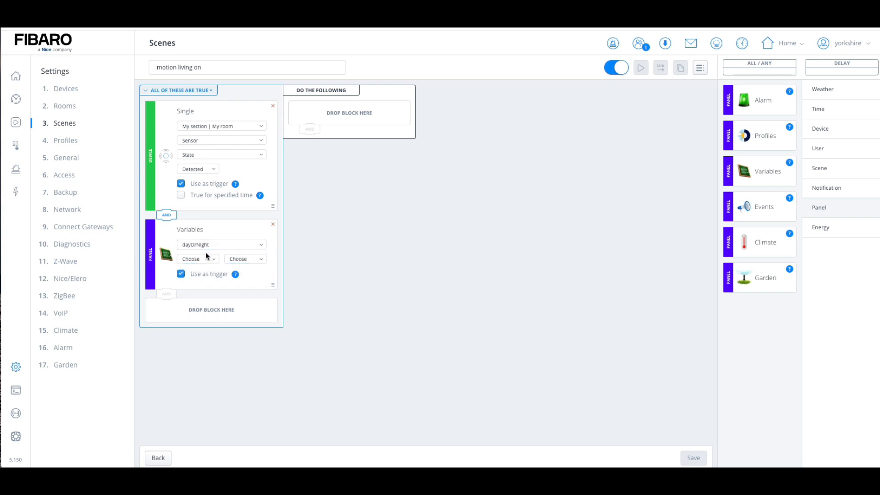
{"action": "left_click", "coordinate": [207, 258]}
{"action": "left_click", "coordinate": [255, 260]}
{"action": "left_click", "coordinate": [248, 279]}
- Add a Single device action that turns on Dim Bulb 1
{"action": "left_click", "coordinate": [823, 129]}
{"action": "left_click_drag", "start_coordinate": [756, 105], "coordinate": [344, 116]}
{"action": "left_click", "coordinate": [363, 129]}
{"action": "left_click", "coordinate": [365, 136]}
{"action": "left_click", "coordinate": [365, 140]}
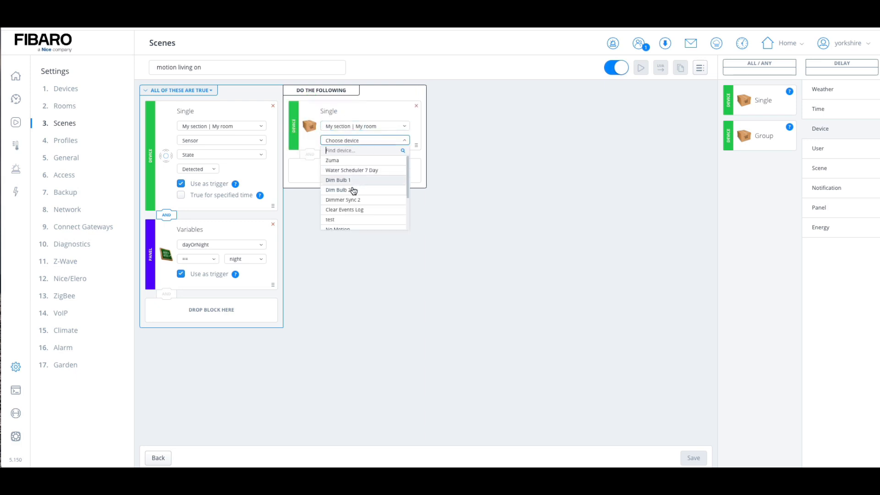
{"action": "left_click", "coordinate": [356, 180]}
{"action": "left_click", "coordinate": [361, 158]}
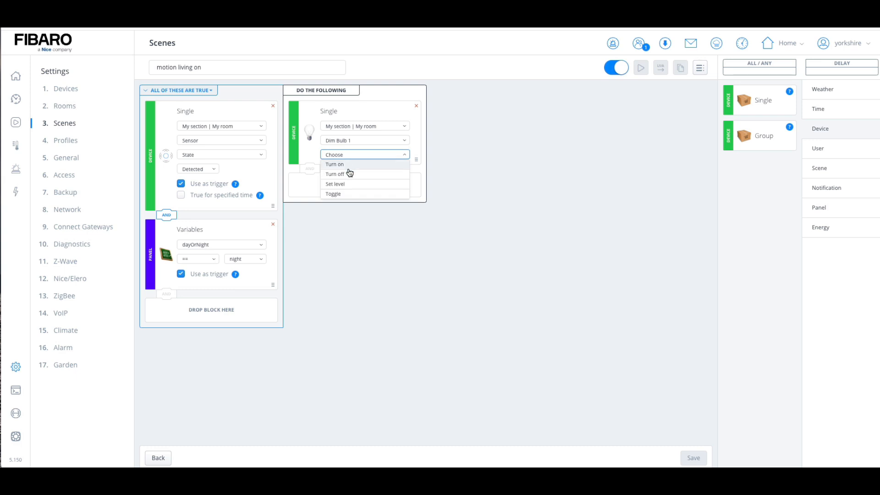
{"action": "left_click", "coordinate": [348, 170]}
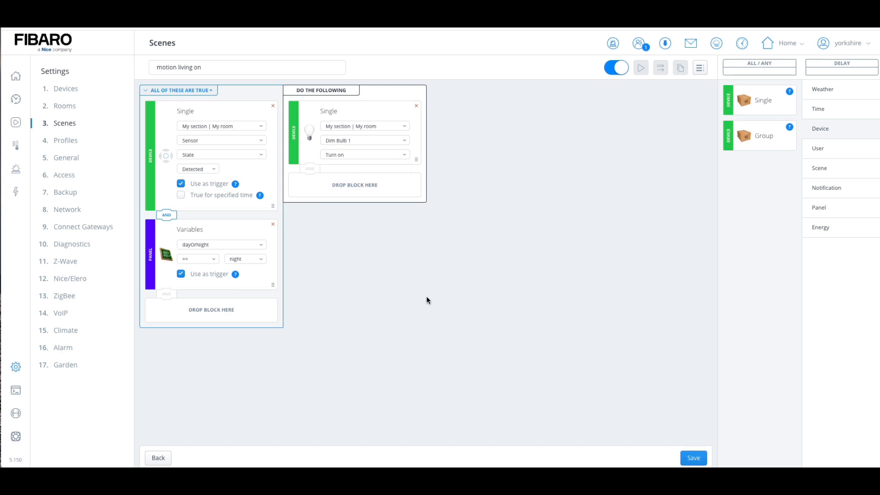
- Save the "motion living on" scene and make a copy of it
{"action": "left_click", "coordinate": [694, 458]}
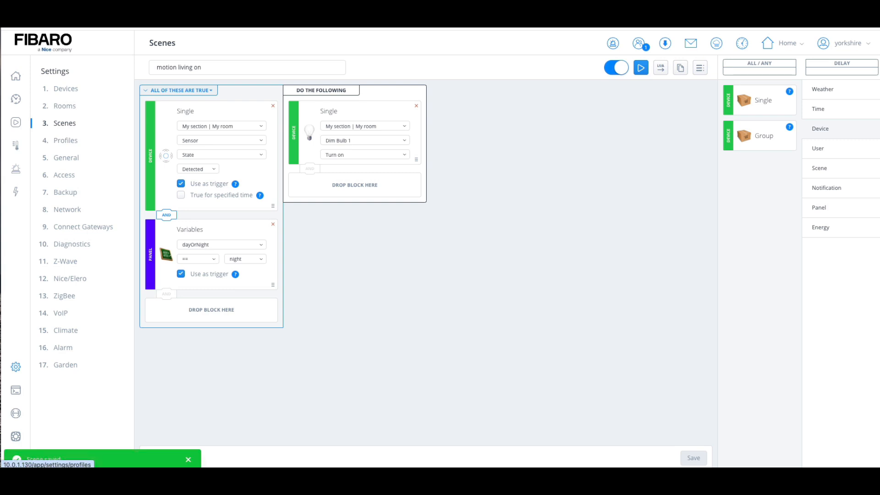
{"action": "left_click", "coordinate": [682, 71]}
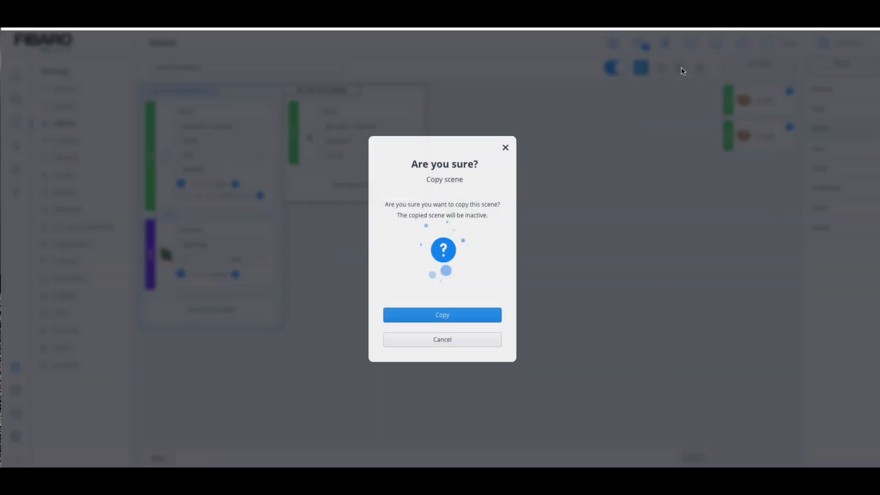
{"action": "left_click", "coordinate": [433, 321]}
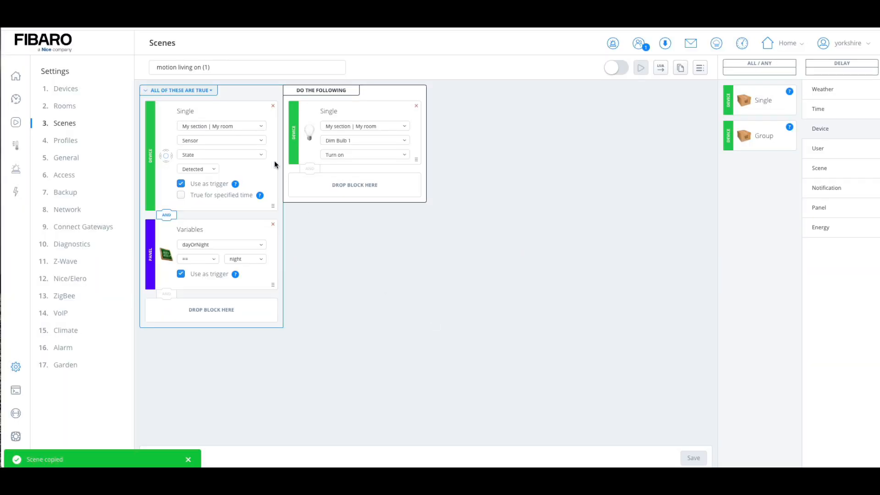
- Rename the copied scene to "motion living off"
{"action": "key", "text": "BackSpace"}
{"action": "key", "text": "BackSpace"}
{"action": "key", "text": "BackSpace"}
{"action": "key", "text": "BackSpace"}
{"action": "type", "text": "ff"}
{"action": "left_click", "coordinate": [373, 301]}
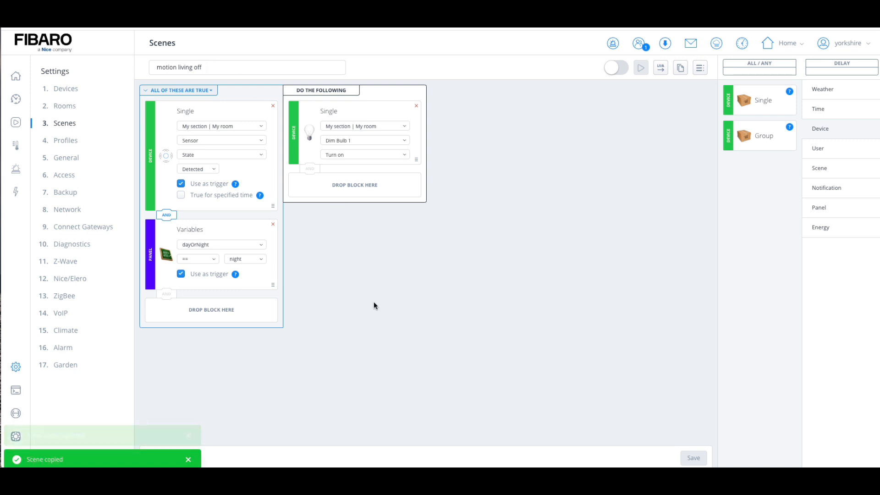
- Set the Sensor condition to Safe with a specified time of 30 seconds, and remove the Variables condition
{"action": "left_click", "coordinate": [206, 171]}
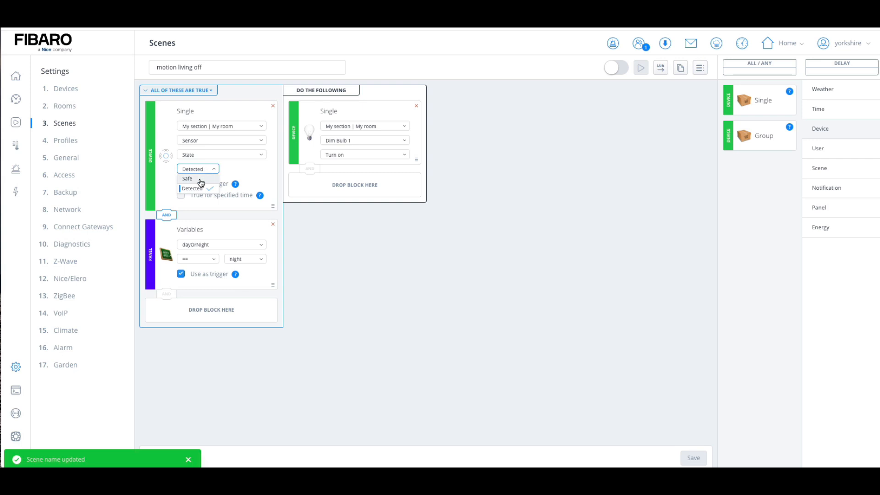
{"action": "left_click", "coordinate": [200, 179]}
{"action": "left_click", "coordinate": [182, 196]}
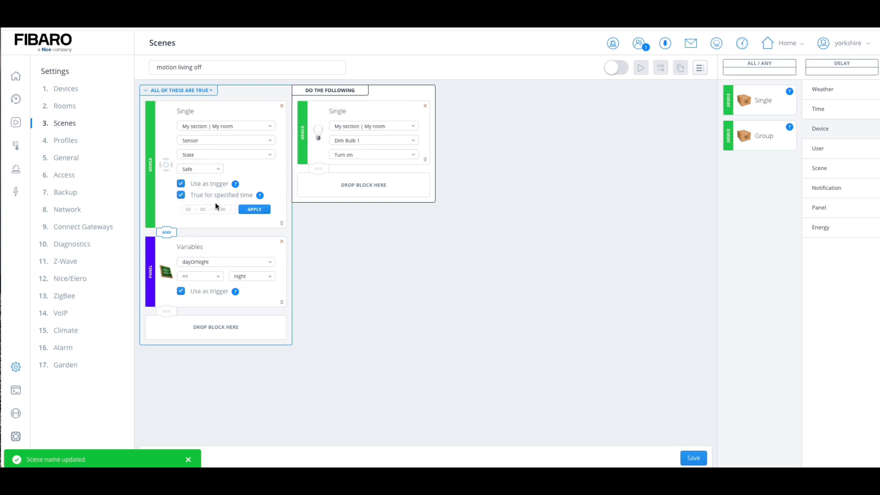
{"action": "left_click", "coordinate": [223, 209]}
{"action": "type", "text": "30"}
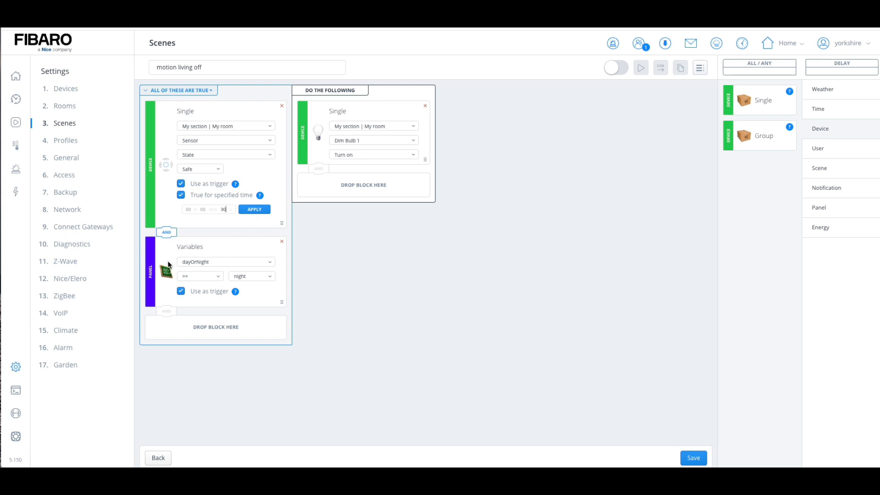
{"action": "left_click", "coordinate": [282, 242]}
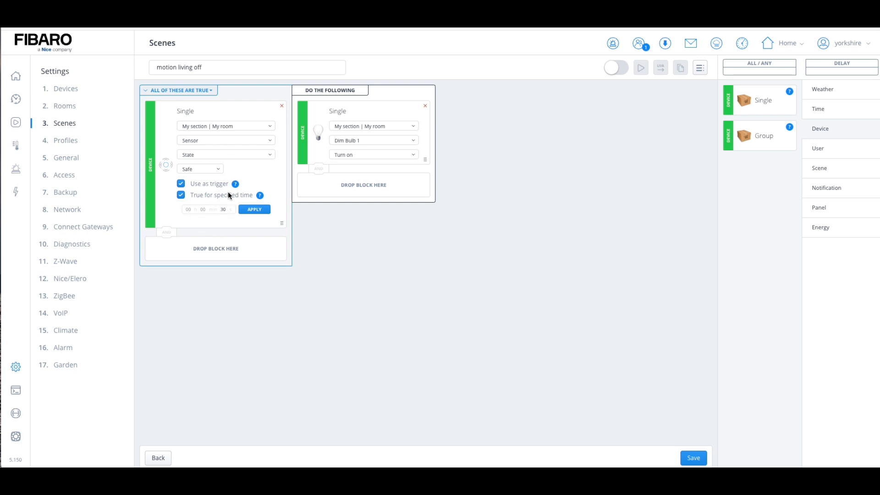
- Change the Dim Bulb 1 action to Turn off, and save and enable the scene
{"action": "left_click", "coordinate": [366, 156]}
{"action": "left_click", "coordinate": [359, 175]}
{"action": "left_click", "coordinate": [697, 458]}
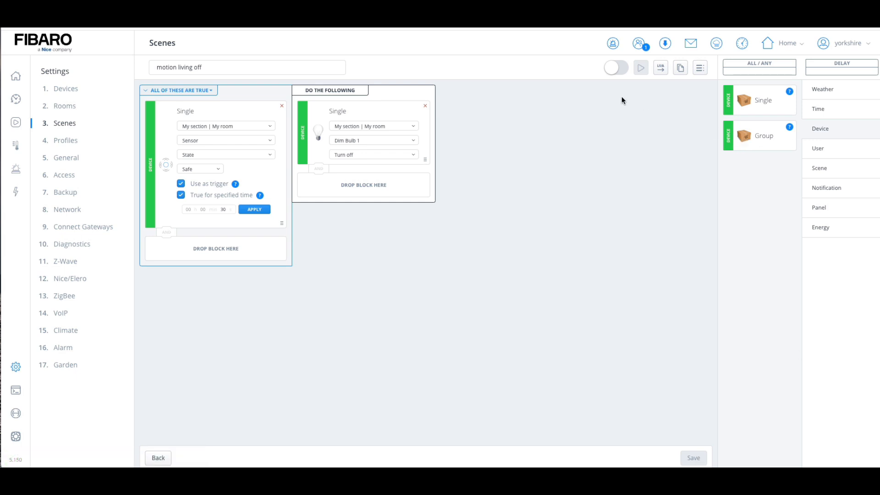
{"action": "left_click", "coordinate": [618, 77]}
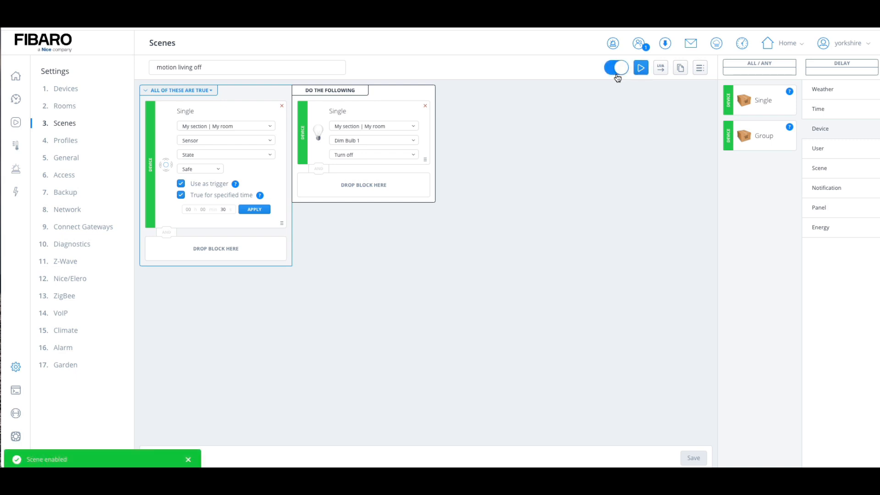